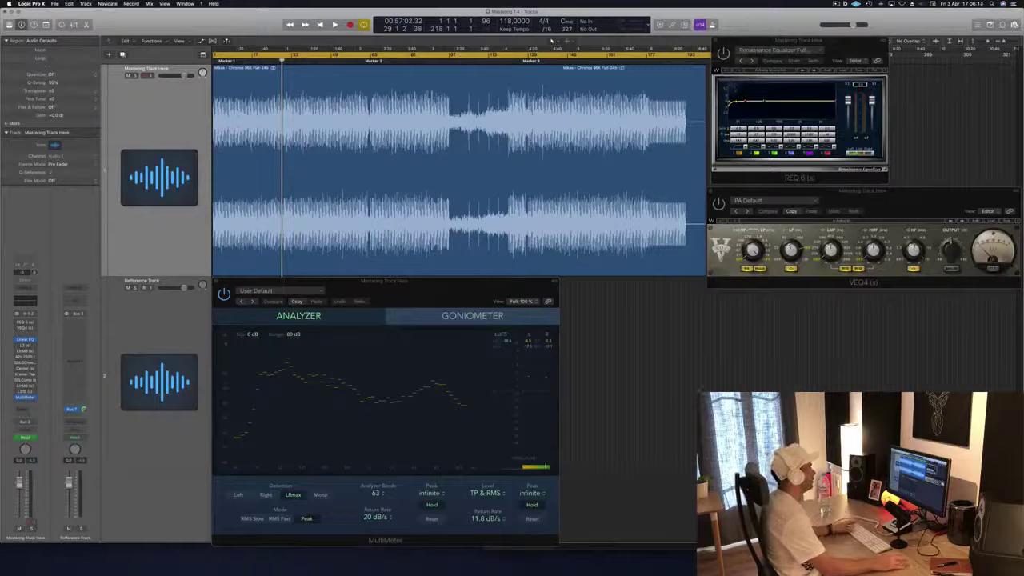
Select the mastering track and play the mix from Marker 2 to check its levels on the MultiMeter.
{"action": "key", "text": "space"}
{"action": "left_click", "coordinate": [168, 105]}
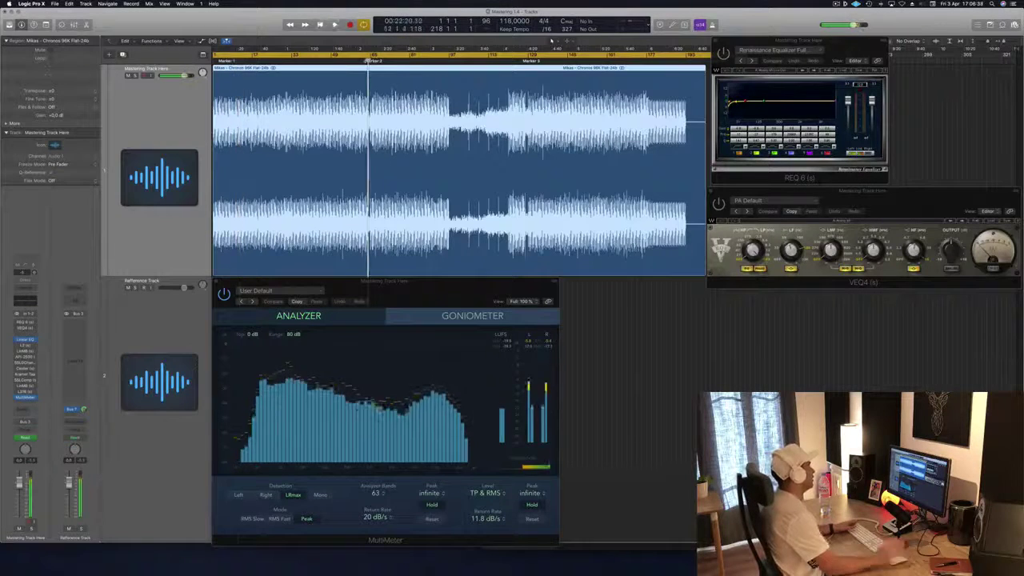
{"action": "left_click", "coordinate": [369, 61]}
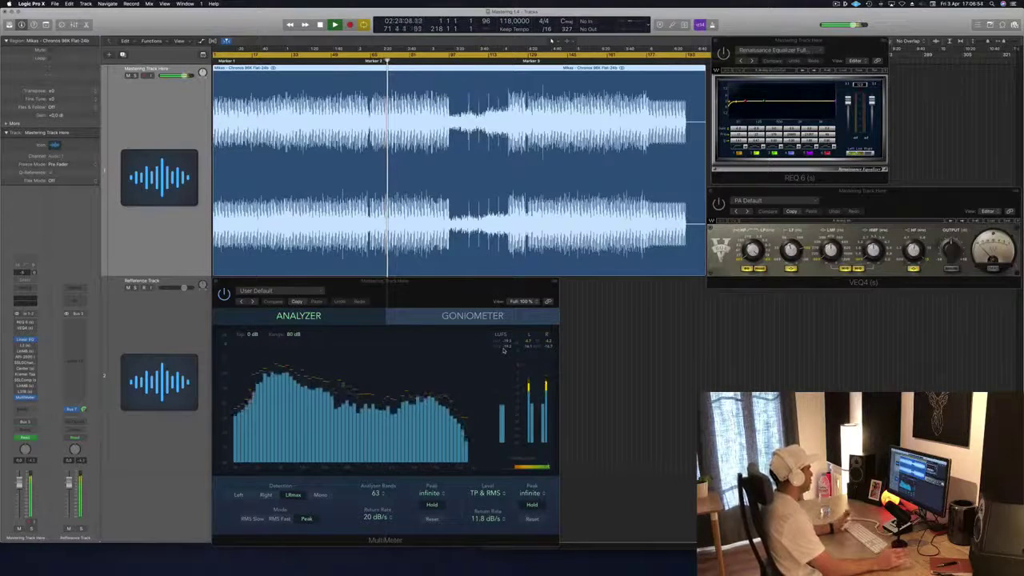
{"action": "left_click", "coordinate": [457, 290]}
{"action": "left_click", "coordinate": [188, 134]}
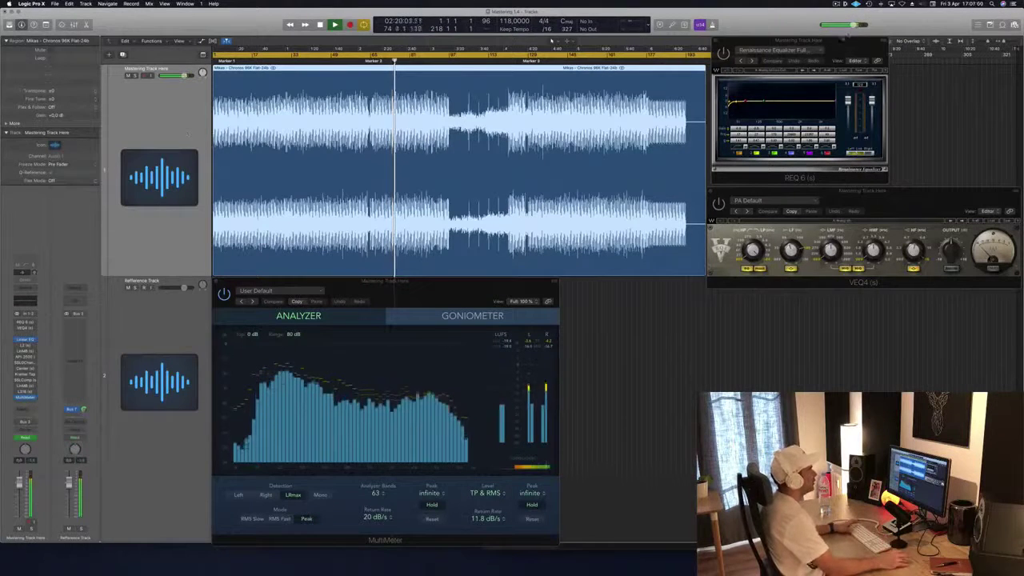
Turn on the REQ 6 equalizer on the mastering track and restart playback from the beginning of the song.
{"action": "left_click", "coordinate": [840, 48]}
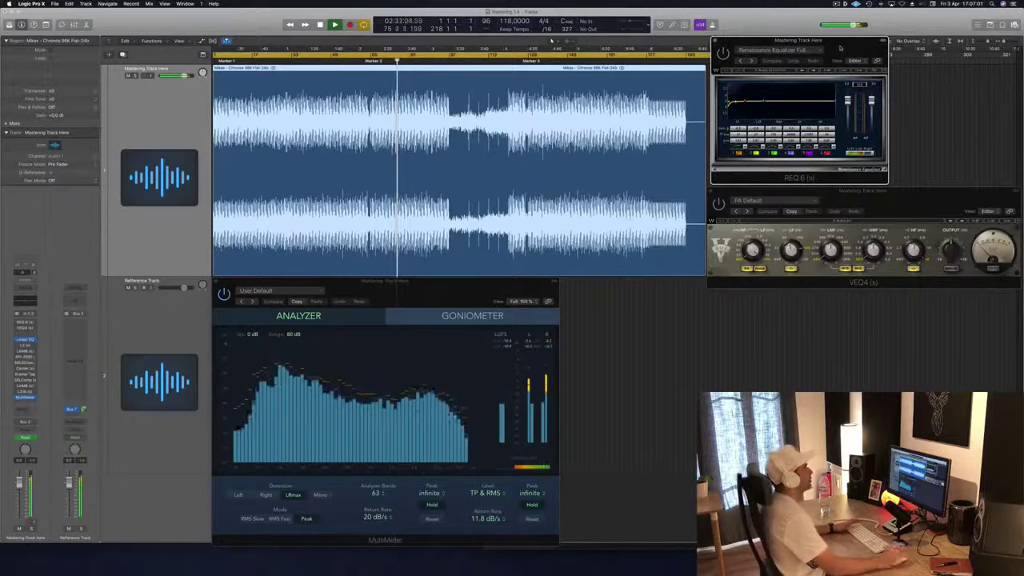
{"action": "key", "text": "space"}
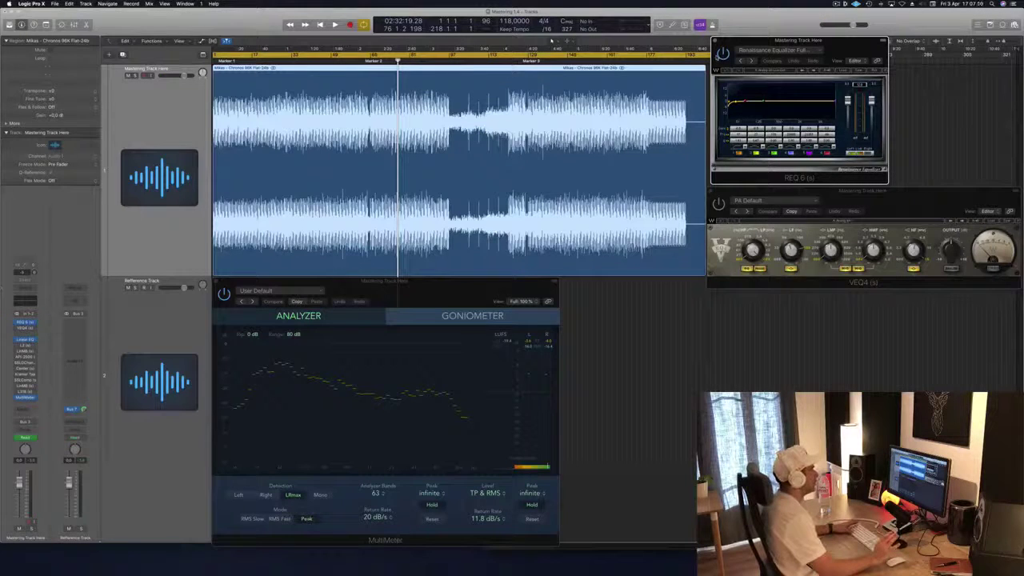
{"action": "key", "text": "Return"}
{"action": "key", "text": "space"}
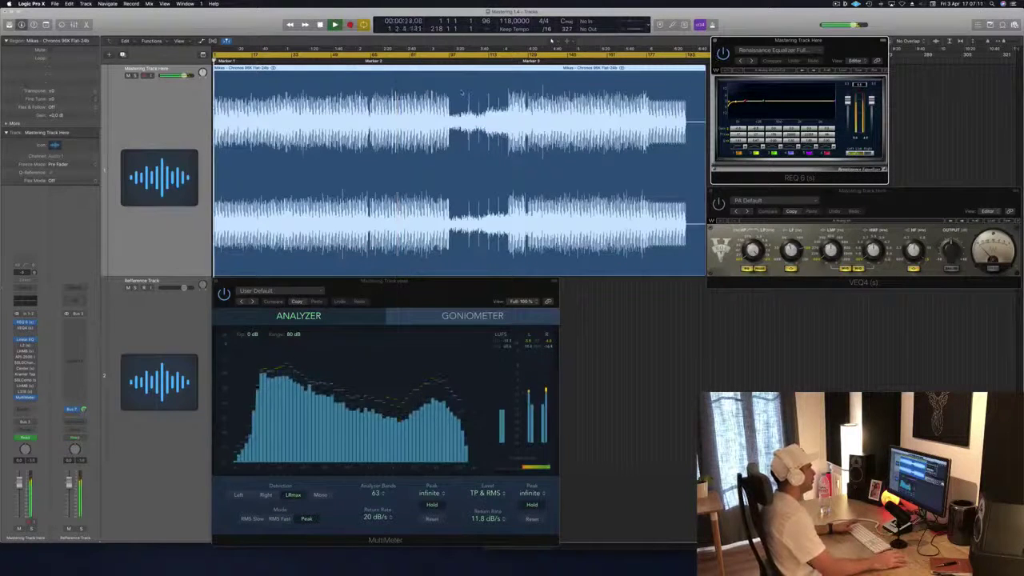
Audition the mix shortly before the breakdown, around Marker 3, and again from Marker 2.
{"action": "left_click", "coordinate": [419, 61]}
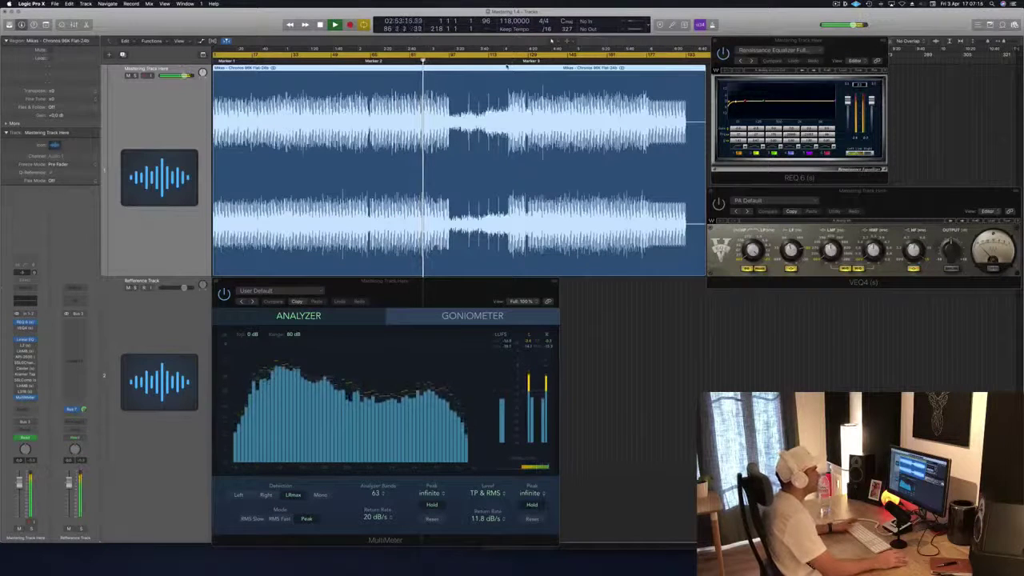
{"action": "key", "text": "alt+period"}
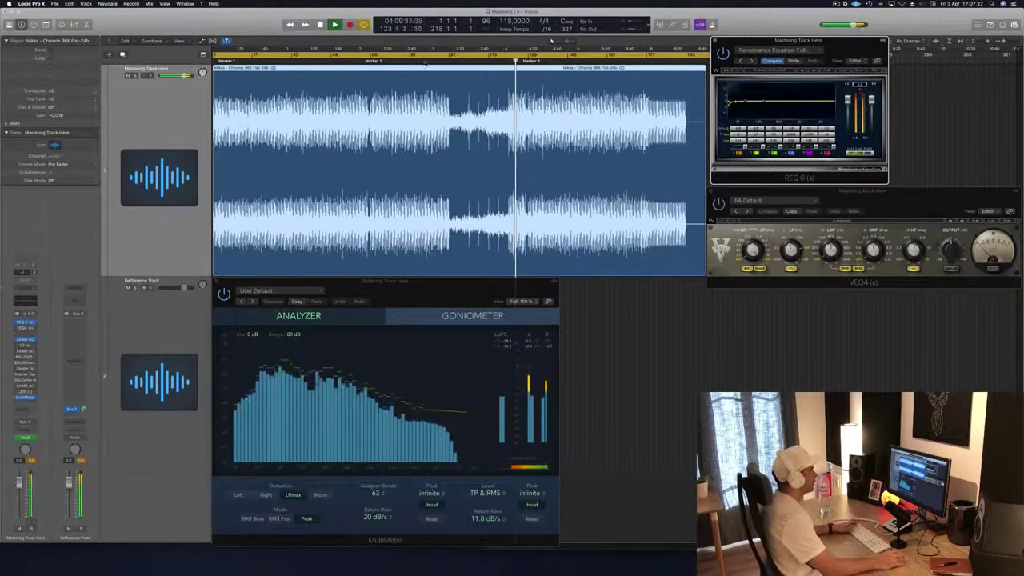
{"action": "key", "text": "alt+comma"}
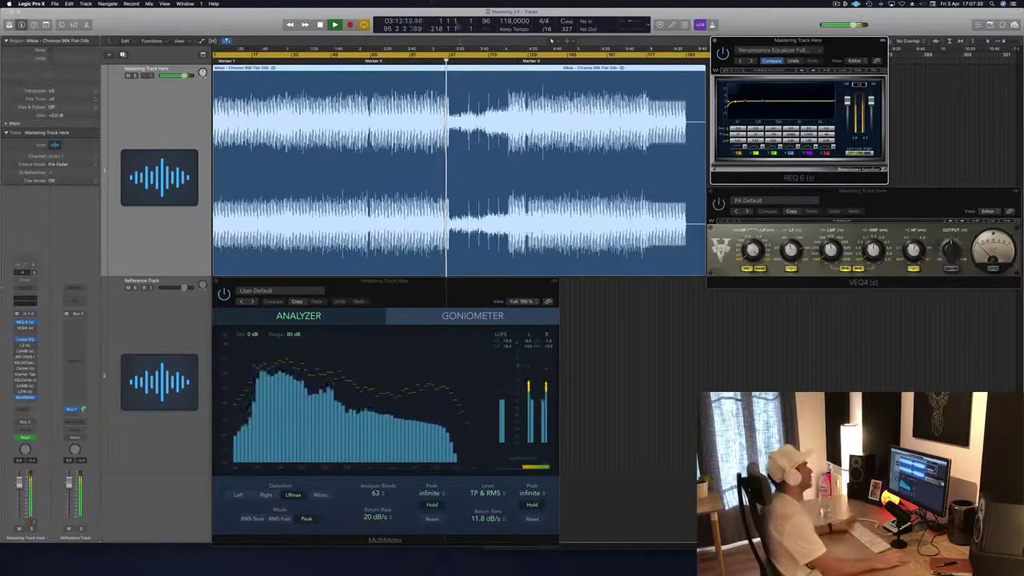
{"action": "key", "text": "alt+comma"}
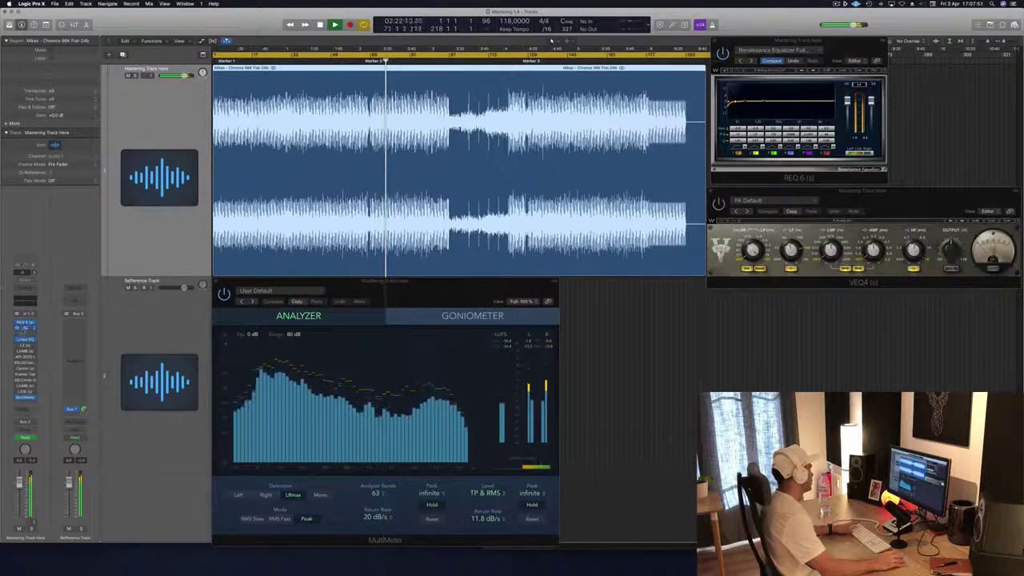
Turn on the VEQ4 equalizer on the mastering track and place its window directly below REQ 6.
{"action": "left_click", "coordinate": [25, 328]}
{"action": "left_click", "coordinate": [25, 329]}
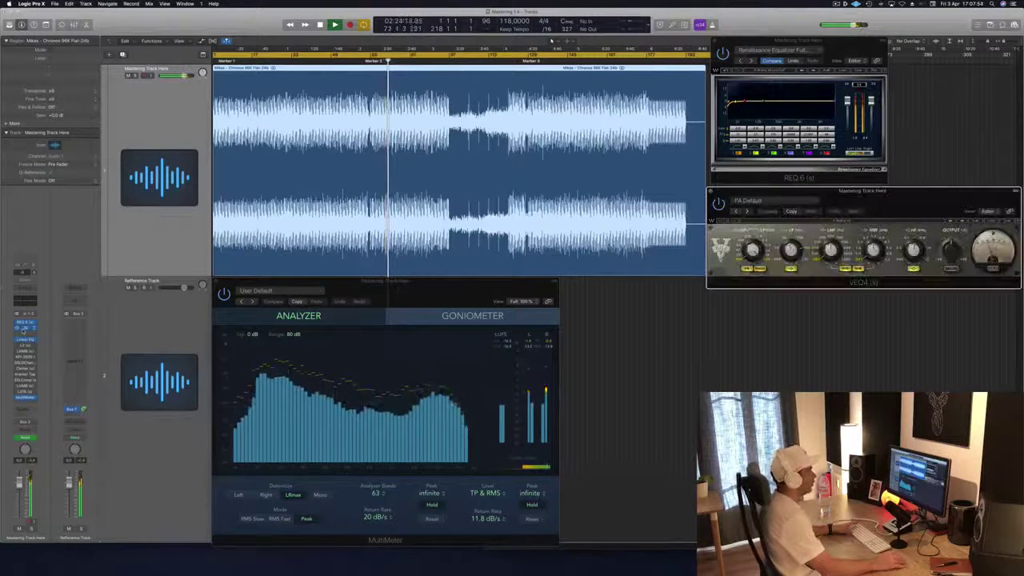
{"action": "mouse_move", "coordinate": [917, 192]}
{"action": "left_mouse_down"}
{"action": "mouse_move", "coordinate": [840, 172]}
{"action": "mouse_move", "coordinate": [902, 191]}
{"action": "left_mouse_up"}
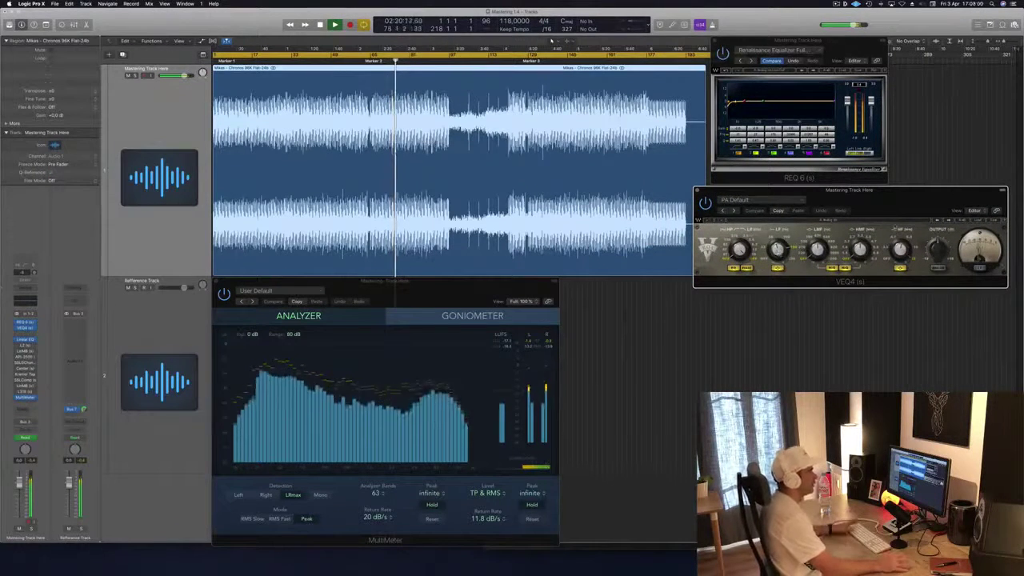
{"action": "left_click_drag", "start_coordinate": [966, 198], "coordinate": [921, 210]}
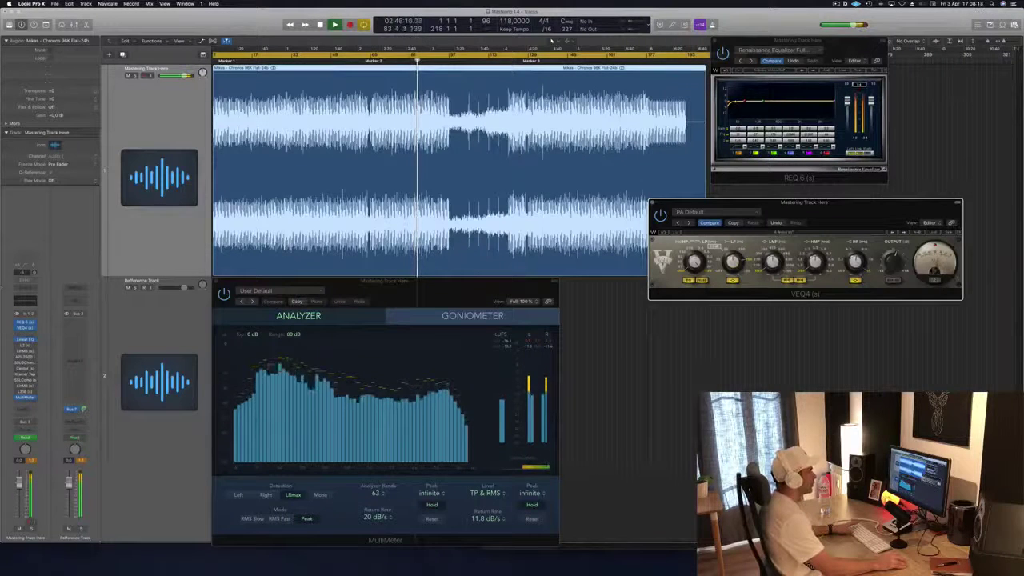
{"action": "left_click_drag", "start_coordinate": [836, 217], "coordinate": [824, 213]}
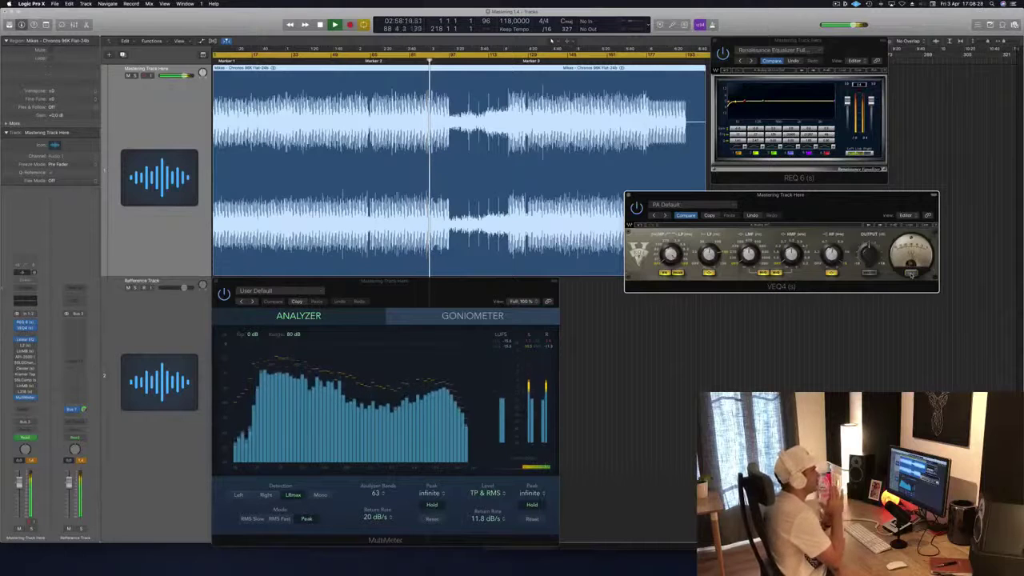
{"action": "left_click_drag", "start_coordinate": [869, 207], "coordinate": [945, 211]}
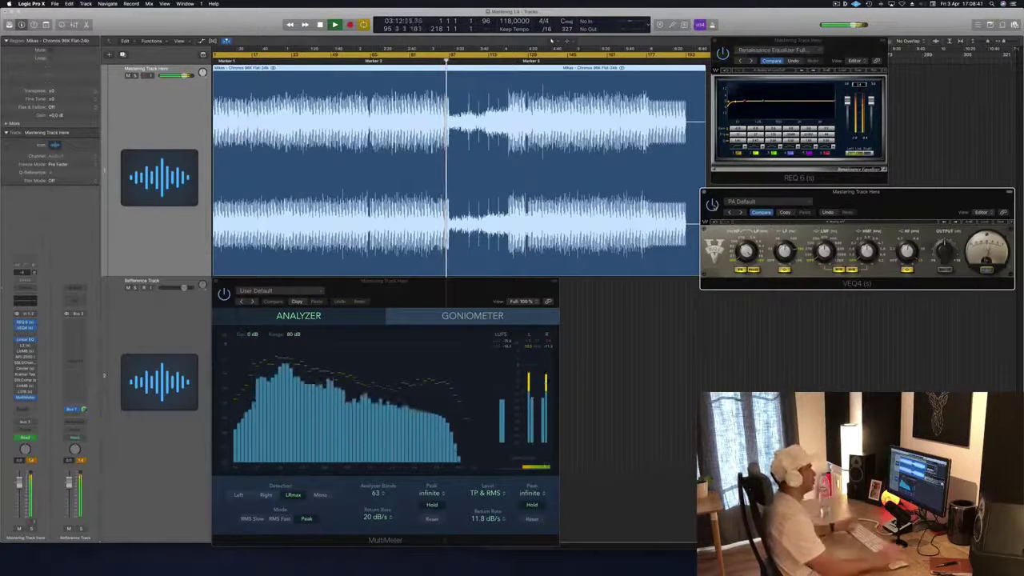
Set the cycle range from bar 66 to bar 97, covering Marker 2 up to the breakdown, and loop it.
{"action": "key", "text": "space"}
{"action": "left_click_drag", "start_coordinate": [373, 56], "coordinate": [453, 58]}
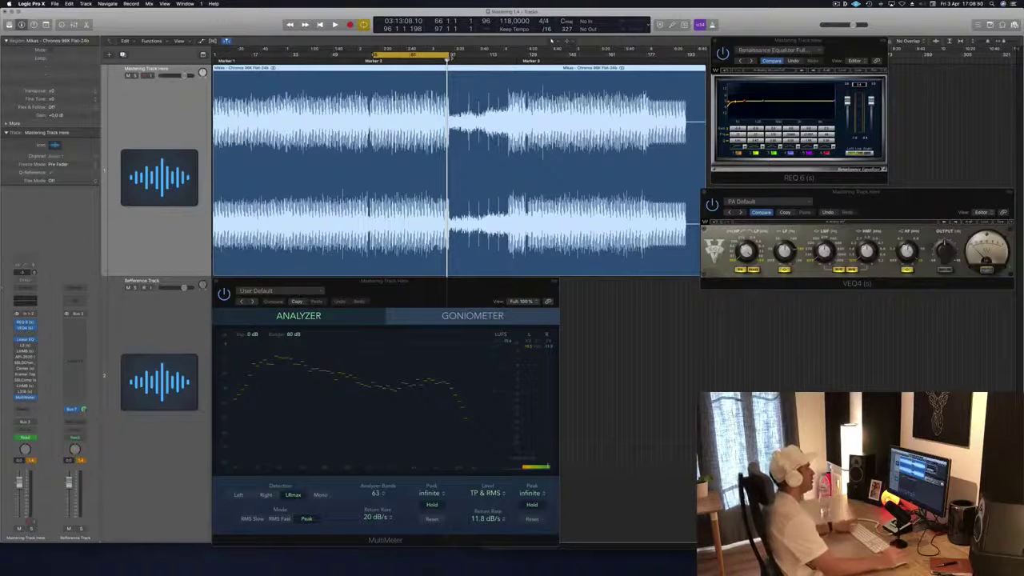
{"action": "key", "text": "space"}
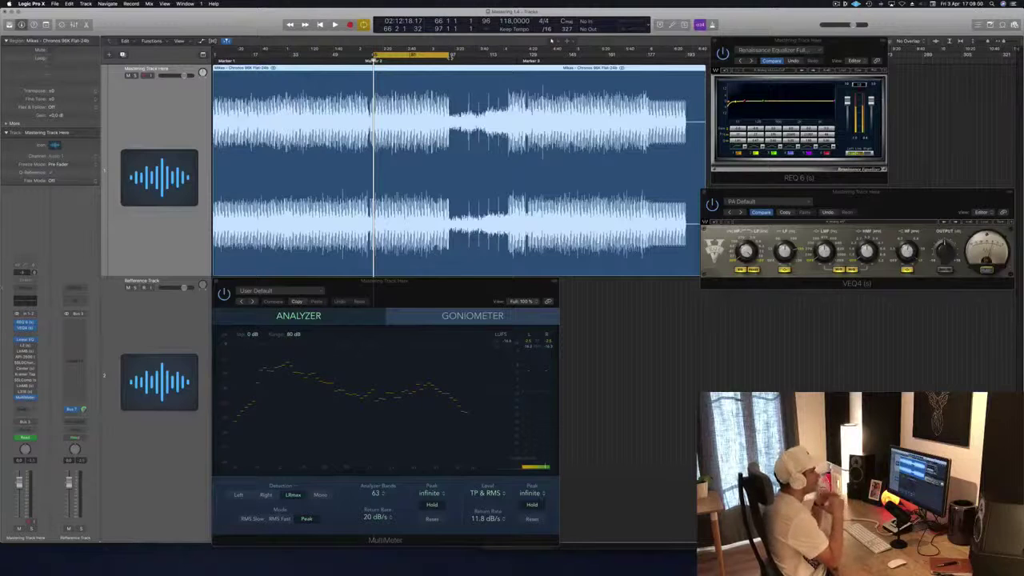
{"action": "key", "text": "space"}
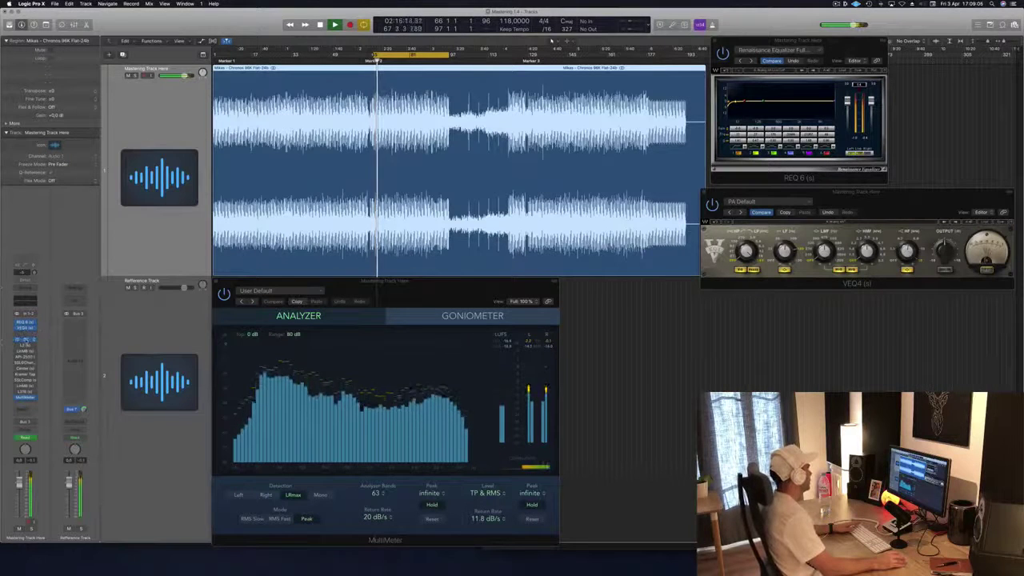
Examine the Linear Phase EQ's curve and spectrum during playback, moving its window for a clear view, and close it.
{"action": "left_click_drag", "start_coordinate": [550, 108], "coordinate": [550, 136]}
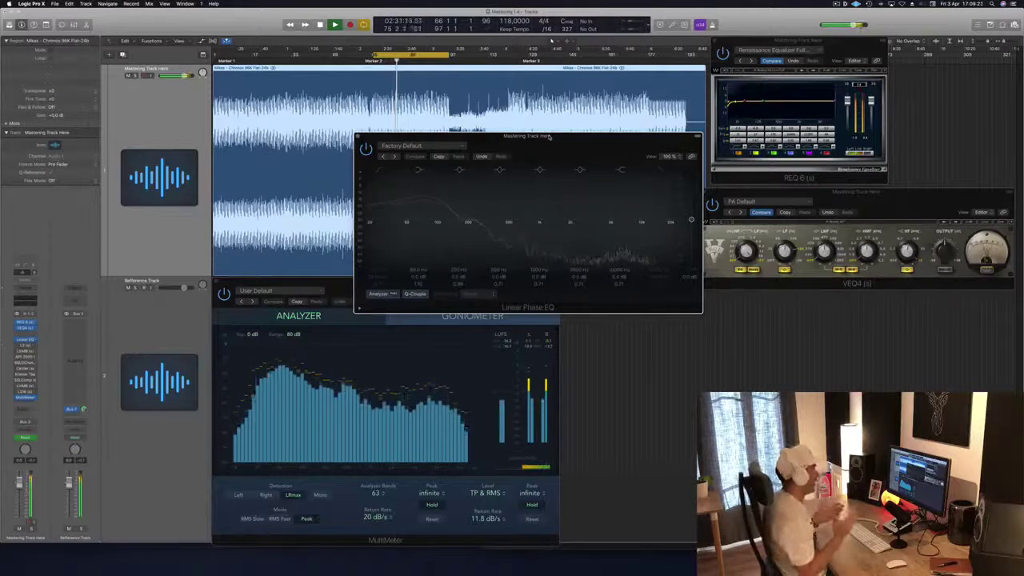
{"action": "left_click_drag", "start_coordinate": [550, 136], "coordinate": [555, 148]}
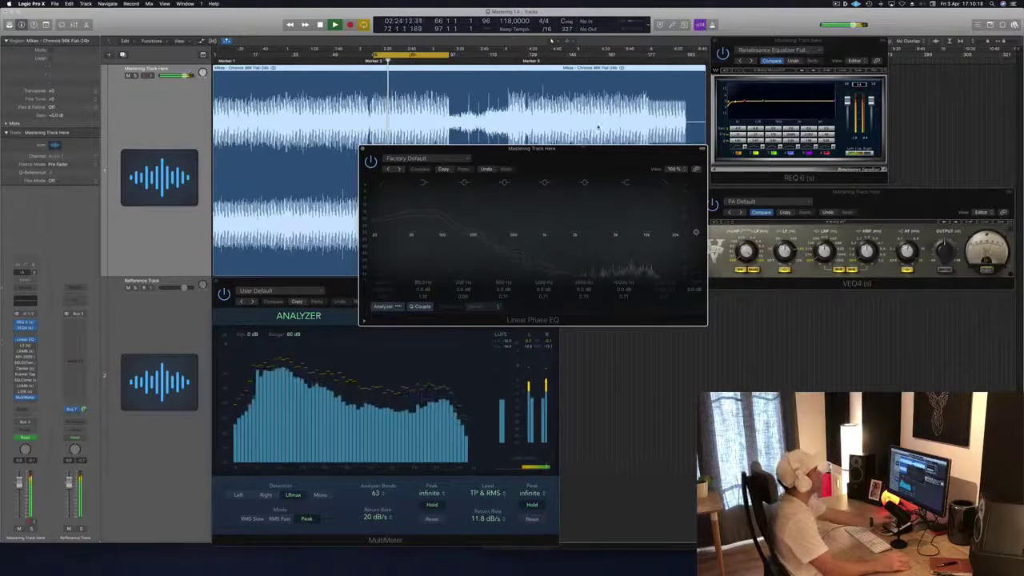
{"action": "left_click_drag", "start_coordinate": [532, 148], "coordinate": [565, 94]}
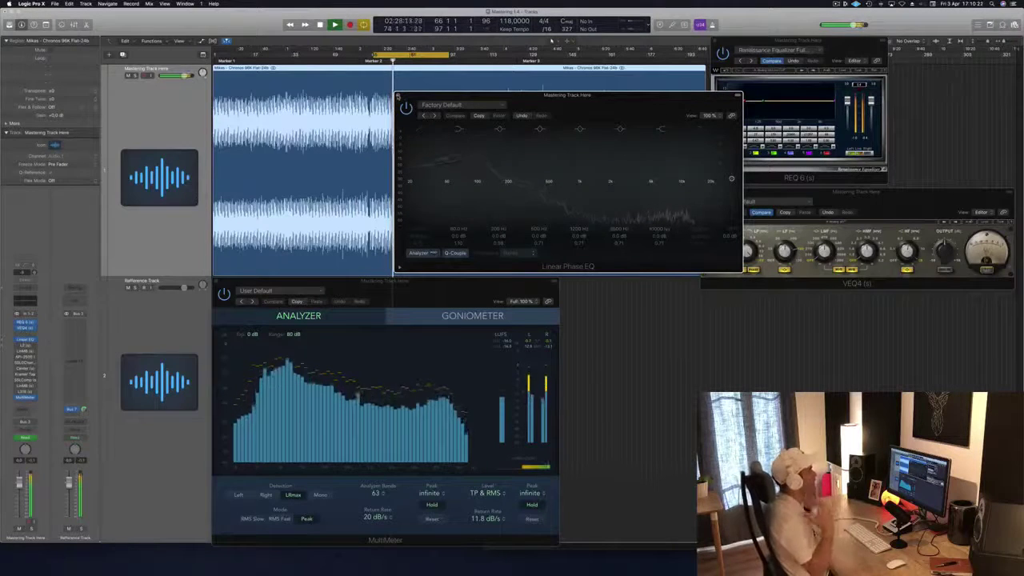
{"action": "key", "text": "super+w"}
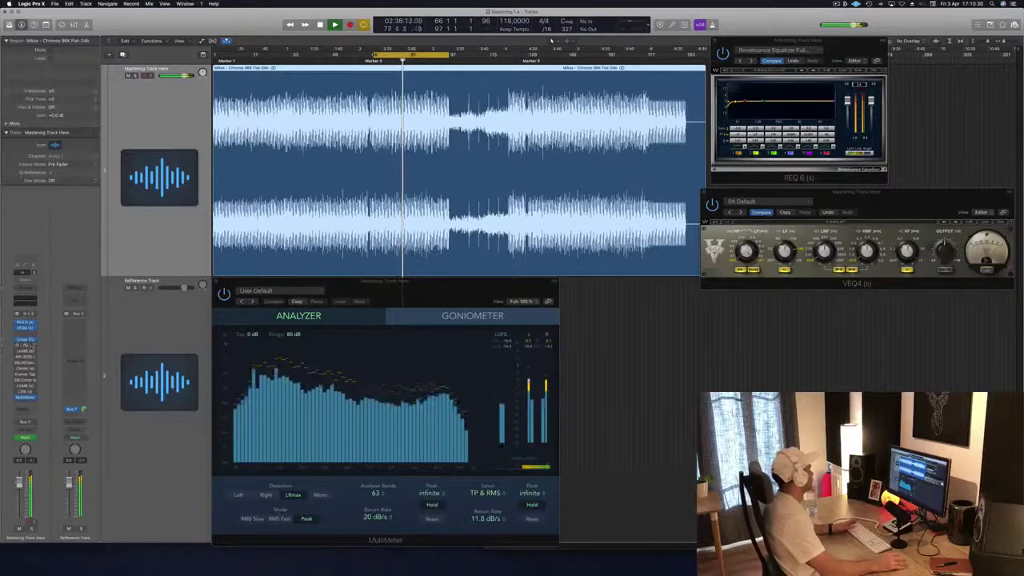
Turn on the L2 Ultramaximizer, place its window below VEQ4, and play the section before Marker 2.
{"action": "left_click_drag", "start_coordinate": [93, 12], "coordinate": [837, 301]}
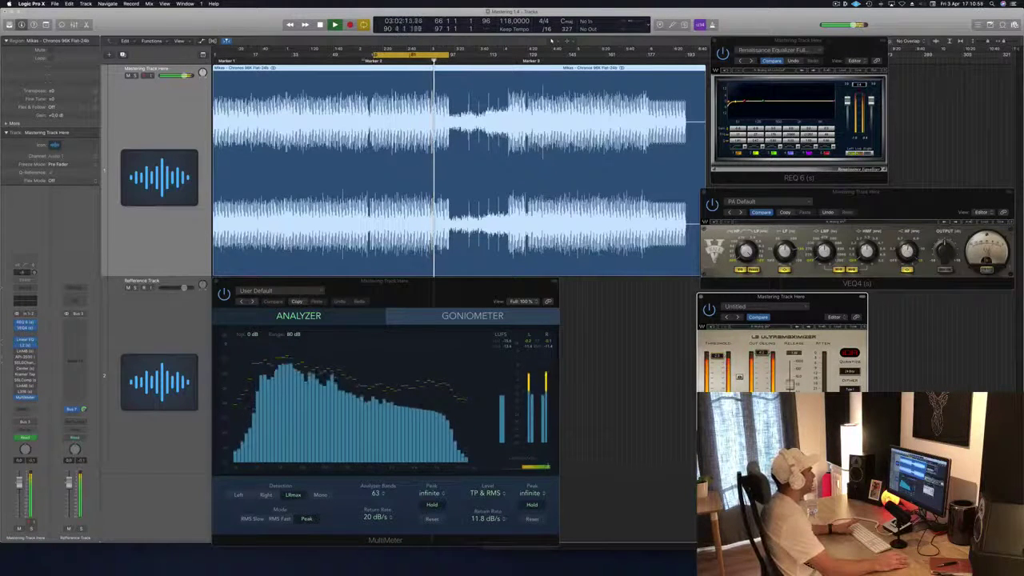
{"action": "left_click", "coordinate": [335, 58]}
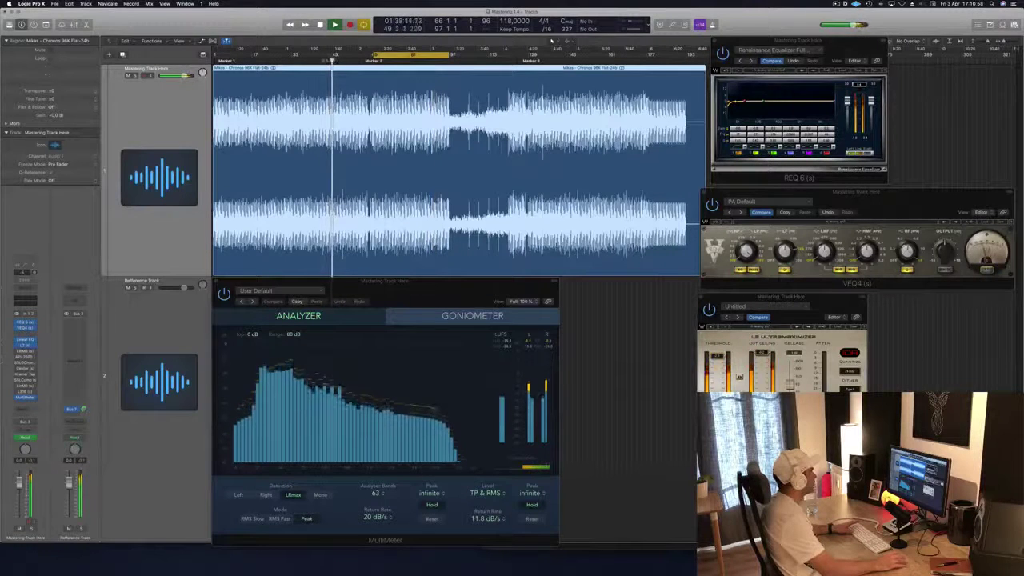
{"action": "left_click", "coordinate": [315, 58]}
Extend the cycle range back to start at bar 33 and play the longer loop.
{"action": "left_click_drag", "start_coordinate": [376, 54], "coordinate": [272, 55]}
{"action": "key", "text": "space"}
{"action": "key", "text": "space"}
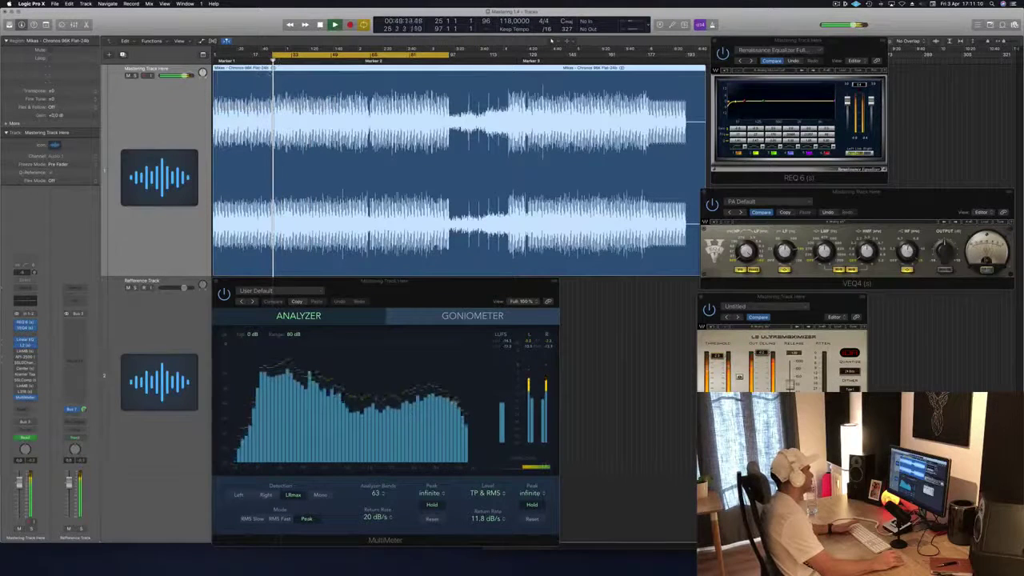
{"action": "left_click_drag", "start_coordinate": [273, 55], "coordinate": [292, 58]}
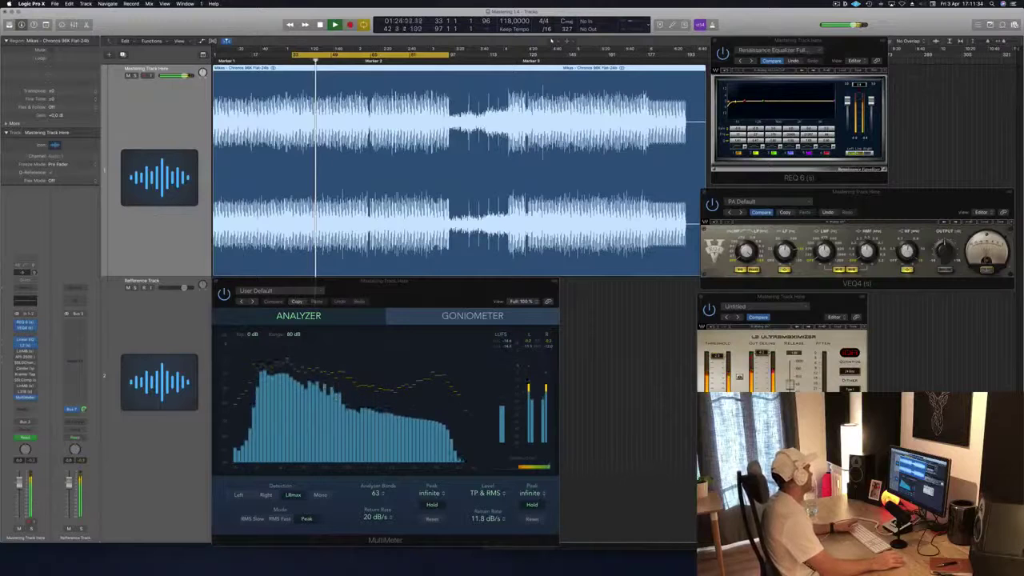
Turn on the LinMB multiband compressor and place its window below VEQ4, with the L2 window beside it.
{"action": "left_click", "coordinate": [834, 305]}
{"action": "left_click", "coordinate": [24, 350]}
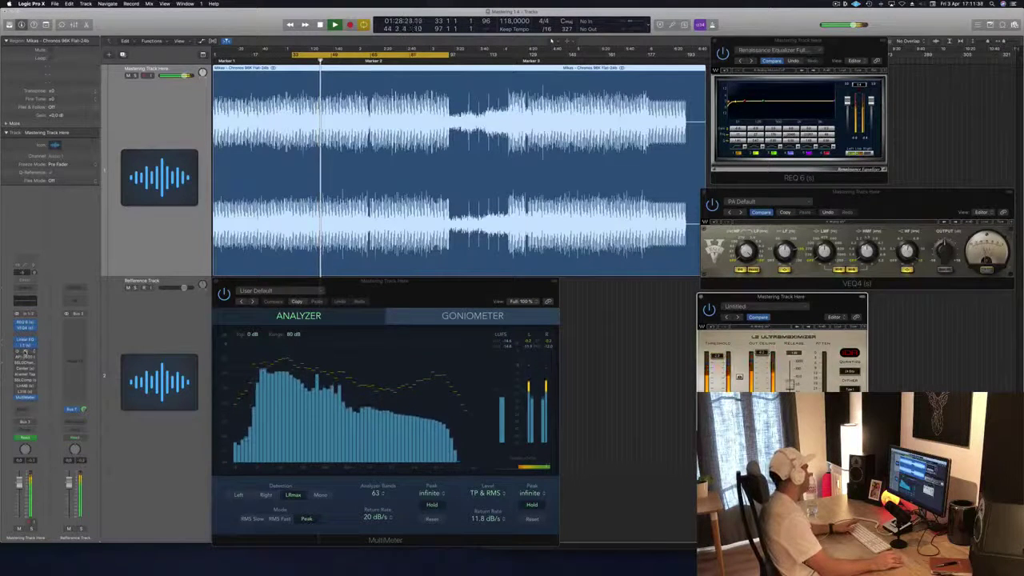
{"action": "left_click_drag", "start_coordinate": [151, 29], "coordinate": [829, 352]}
{"action": "left_click_drag", "start_coordinate": [822, 298], "coordinate": [652, 289]}
{"action": "left_click_drag", "start_coordinate": [837, 354], "coordinate": [836, 301]}
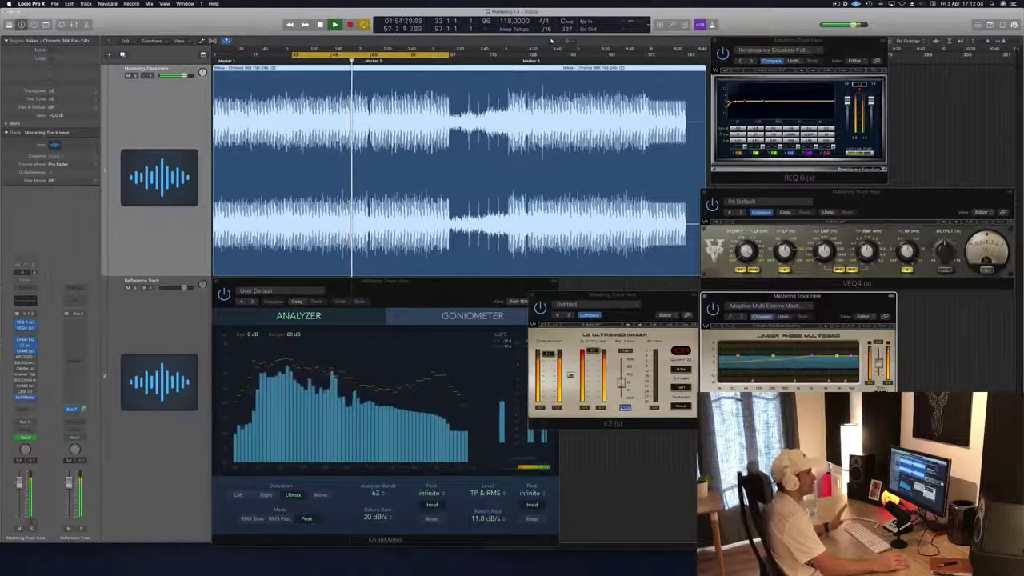
{"action": "left_click_drag", "start_coordinate": [850, 299], "coordinate": [853, 302]}
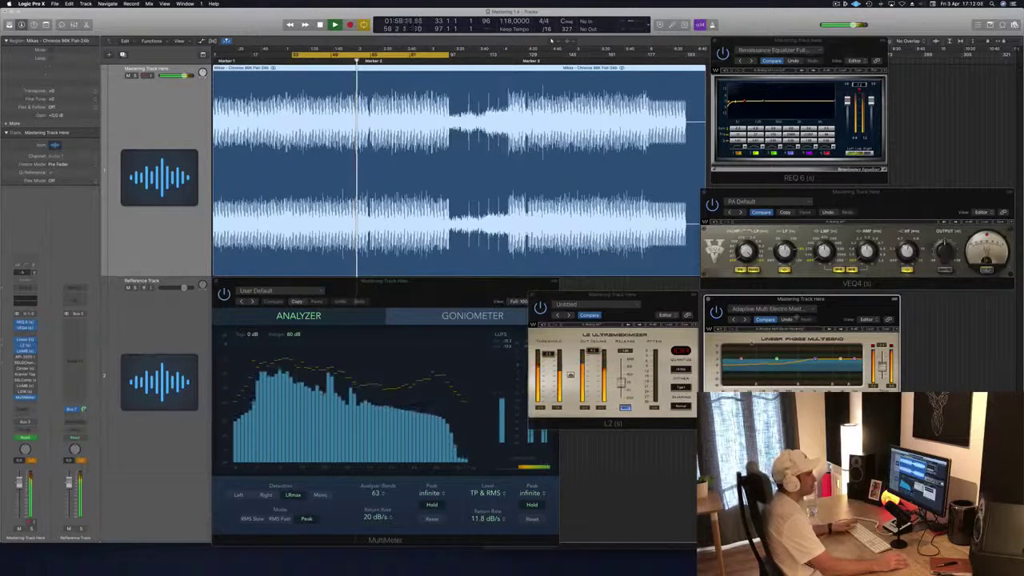
{"action": "left_click_drag", "start_coordinate": [827, 300], "coordinate": [828, 298]}
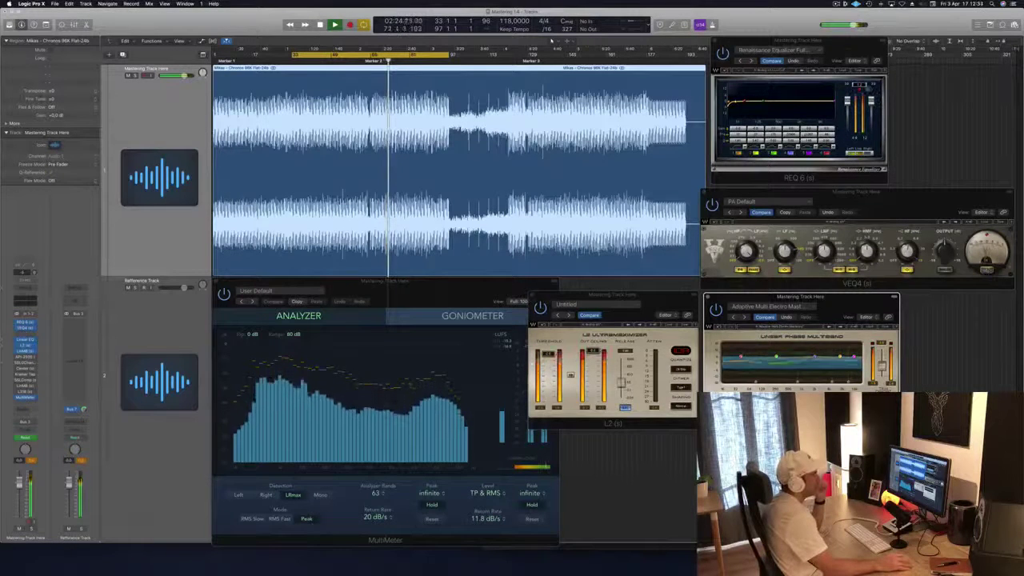
Adjust the REQ 6 output gain and restart playback of the looped section.
{"action": "left_click", "coordinate": [869, 88]}
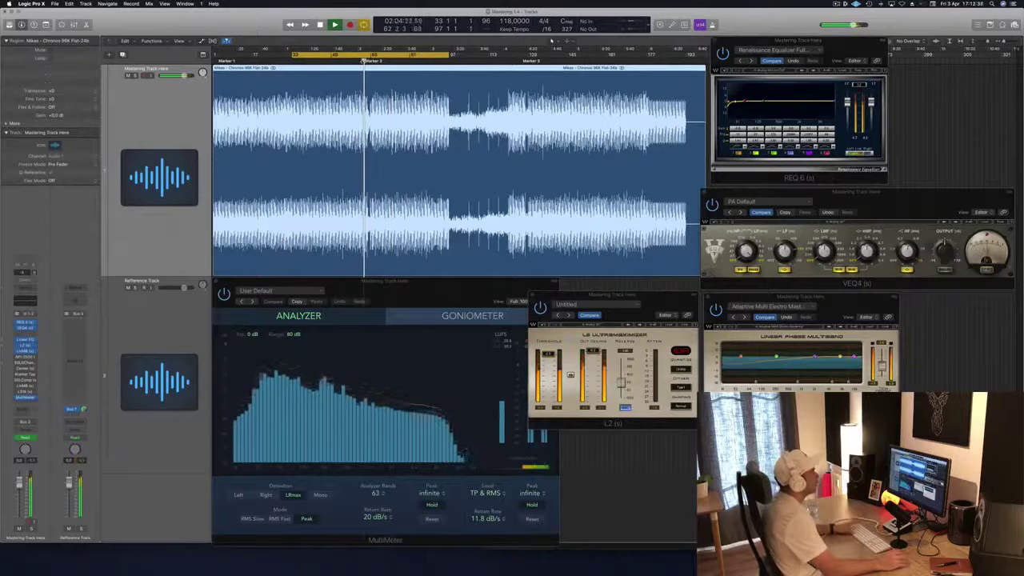
{"action": "key", "text": "space"}
{"action": "key", "text": "space"}
{"action": "key", "text": "space"}
{"action": "key", "text": "space"}
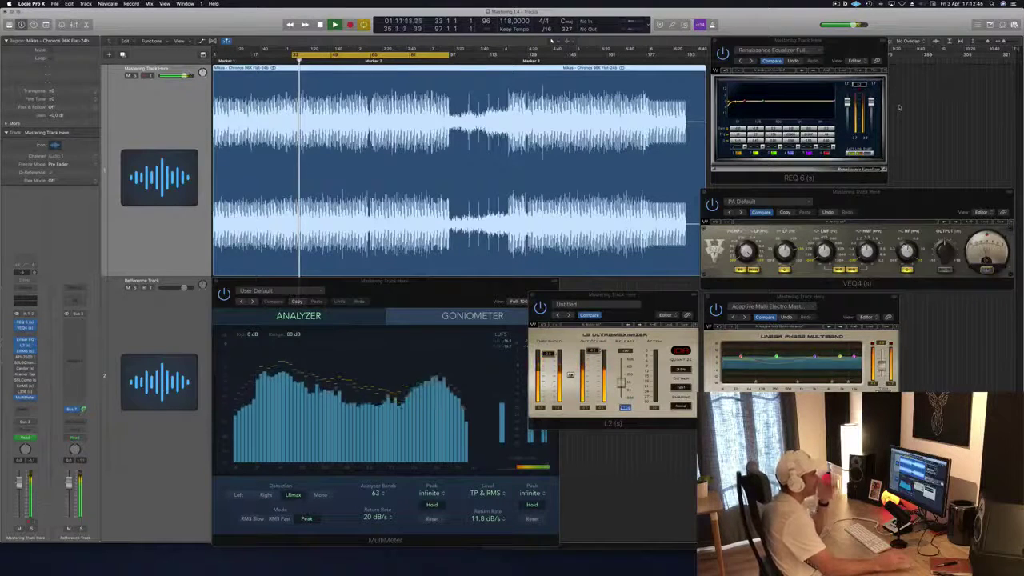
Bring VEQ4 into focus, and close and reopen the LinMB multiband window while the loop plays.
{"action": "left_click", "coordinate": [848, 218]}
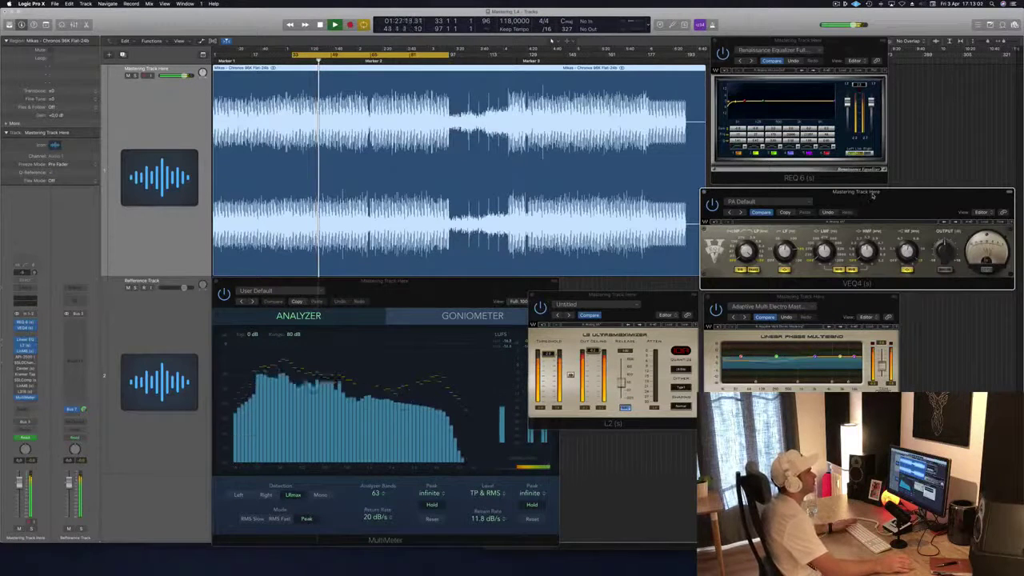
{"action": "left_click", "coordinate": [24, 350]}
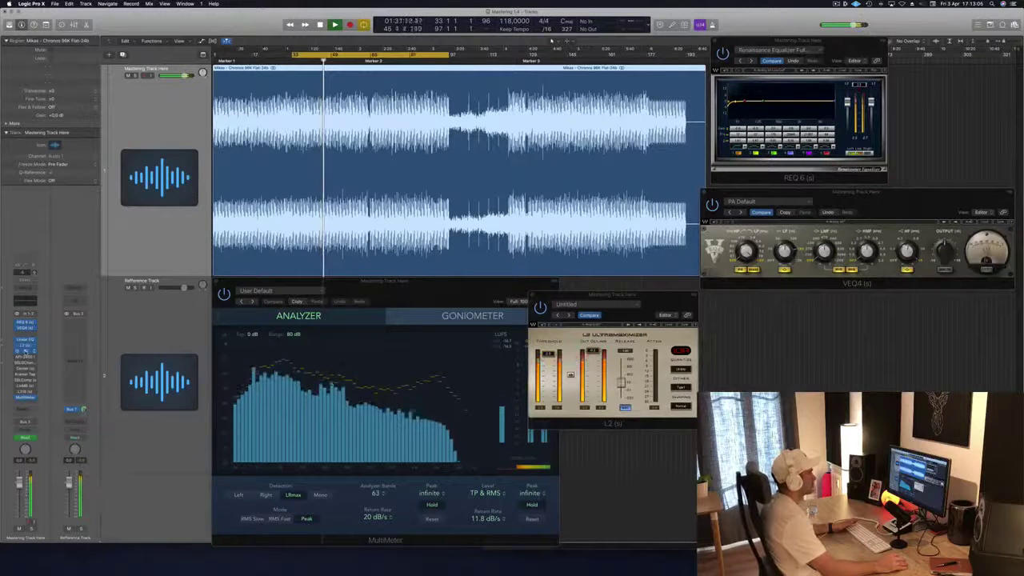
{"action": "left_click", "coordinate": [25, 350]}
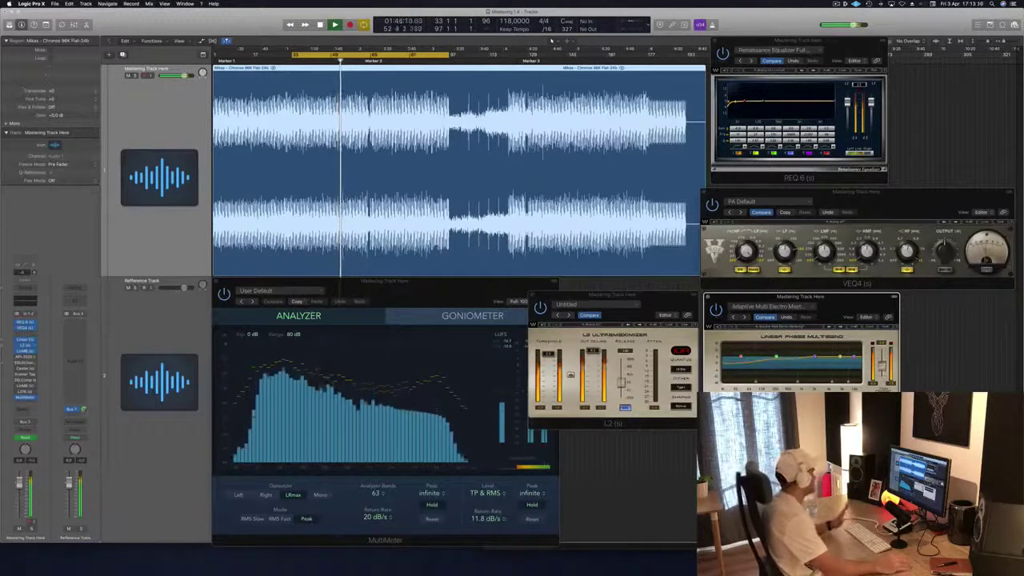
Open the API-2500 compressor, turn it on, and tuck its window over the LinMB window with the MultiMeter back in front.
{"action": "left_click", "coordinate": [28, 356]}
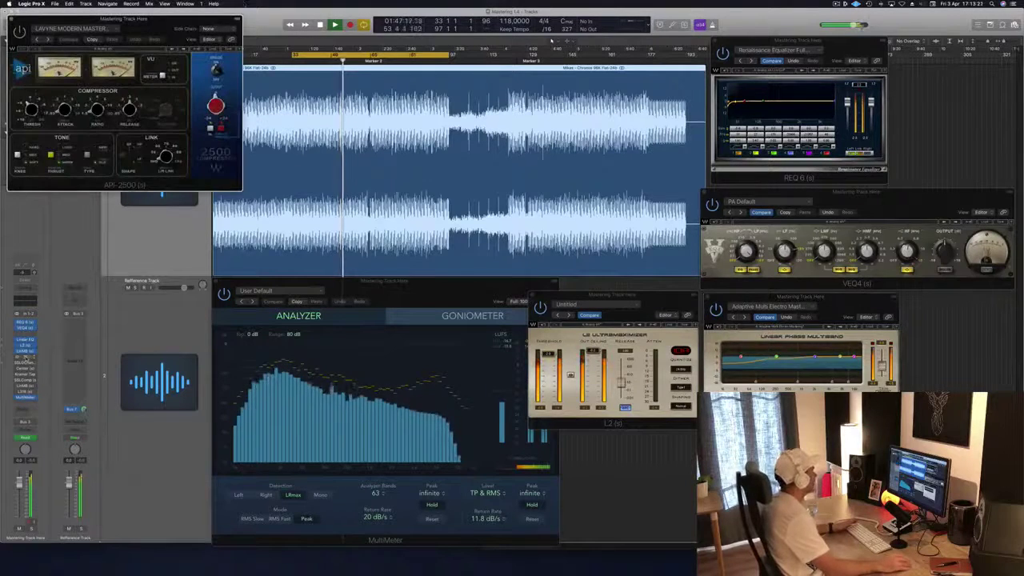
{"action": "left_click_drag", "start_coordinate": [124, 18], "coordinate": [720, 371]}
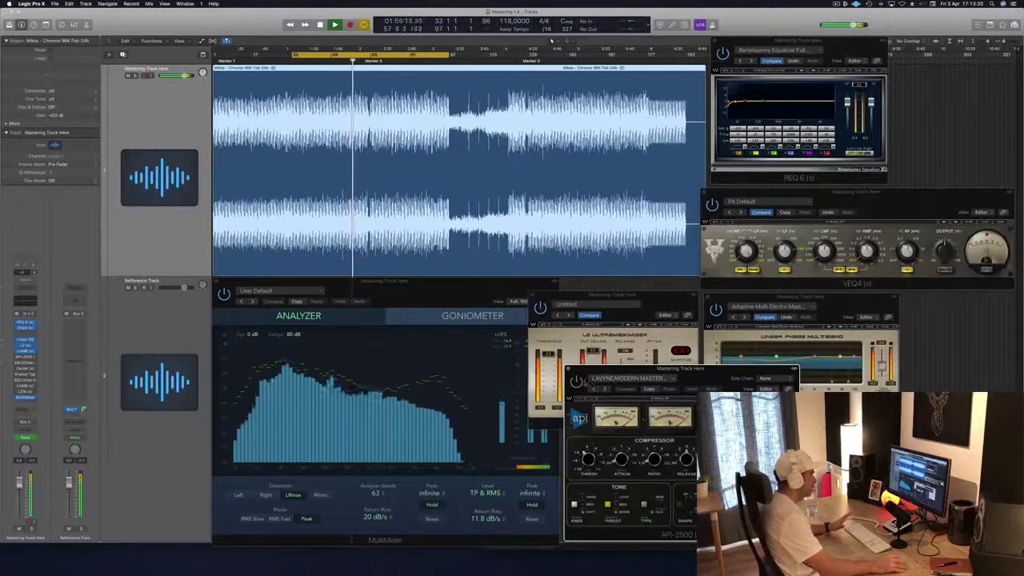
{"action": "left_click_drag", "start_coordinate": [720, 371], "coordinate": [720, 369]}
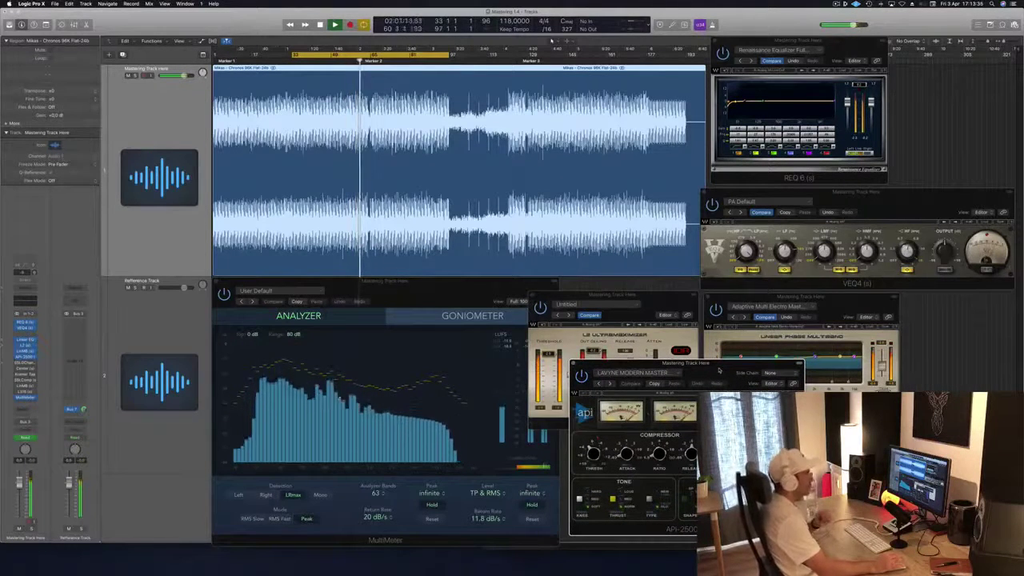
{"action": "left_click_drag", "start_coordinate": [719, 370], "coordinate": [721, 370]}
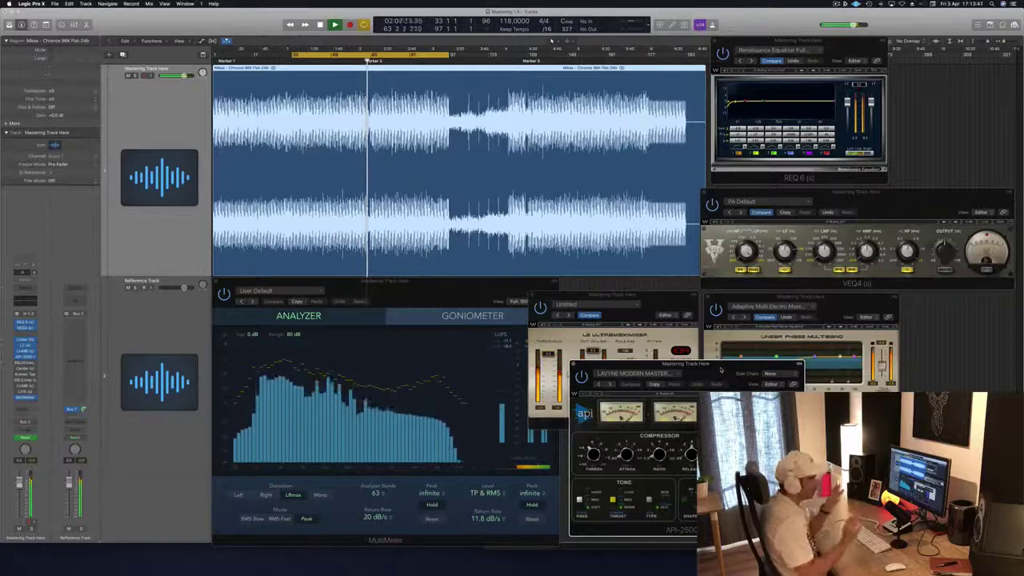
{"action": "left_click_drag", "start_coordinate": [721, 371], "coordinate": [887, 361]}
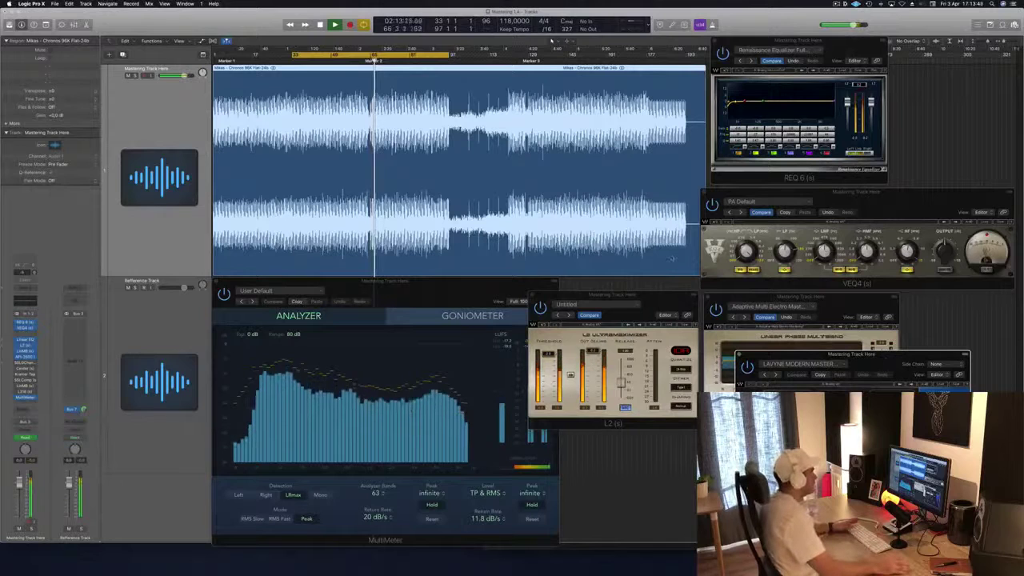
{"action": "left_click", "coordinate": [486, 290]}
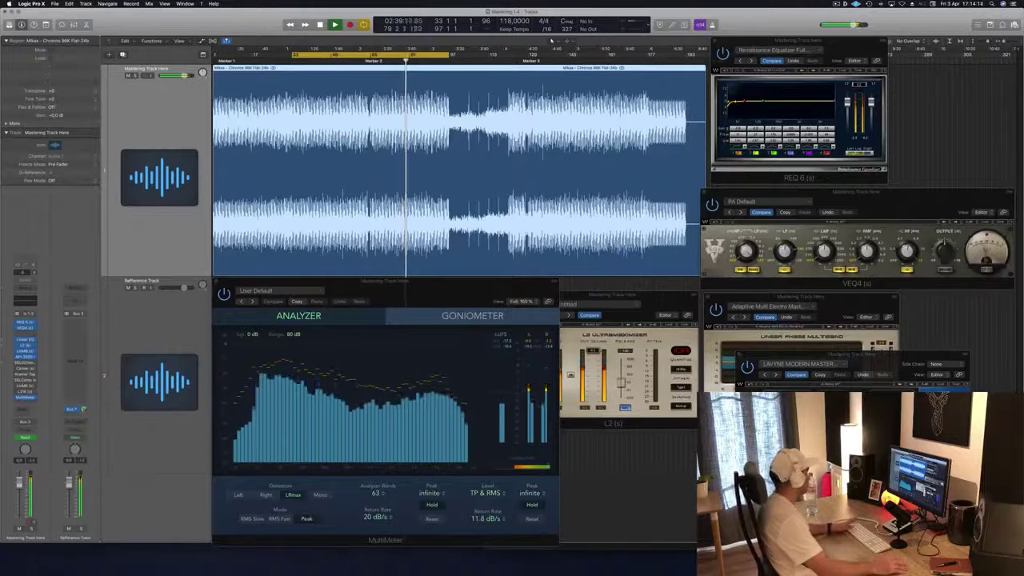
Open the SSLGChannel plug-in, turn it on, and place its window over the L2 window beside LinMB.
{"action": "left_click", "coordinate": [26, 362]}
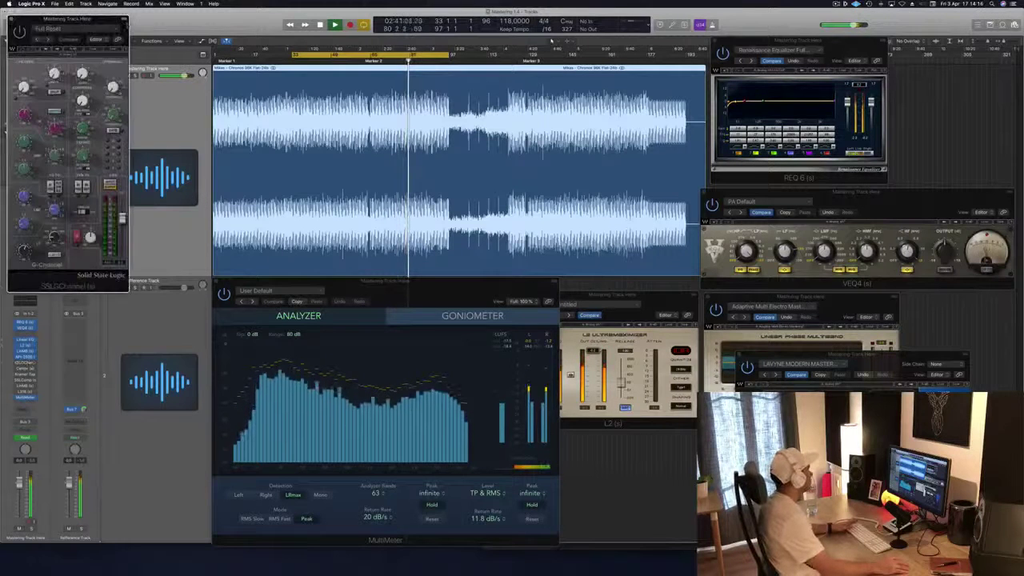
{"action": "left_click", "coordinate": [72, 27]}
{"action": "left_click", "coordinate": [71, 19]}
{"action": "left_click_drag", "start_coordinate": [70, 19], "coordinate": [748, 198]}
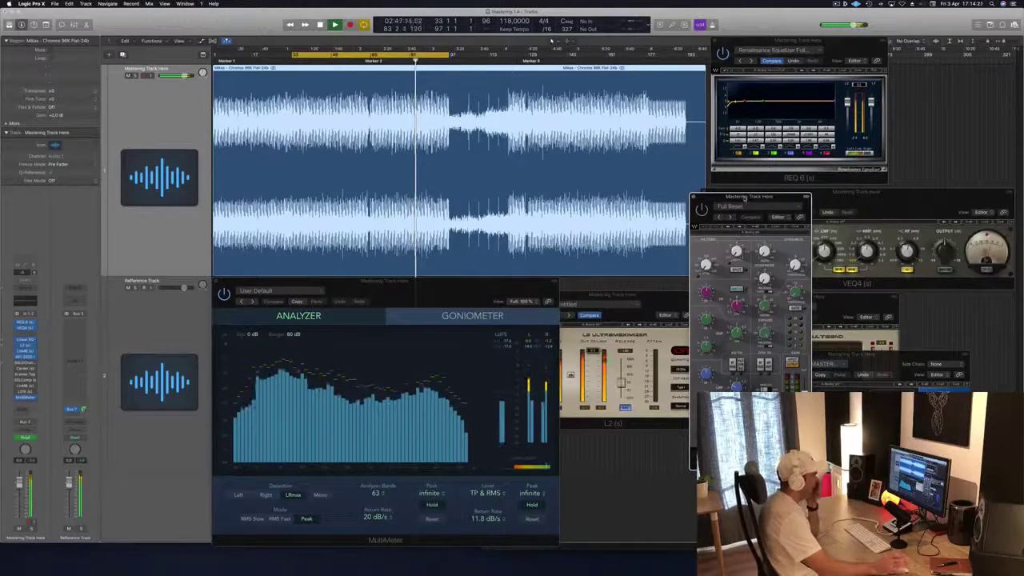
{"action": "left_click_drag", "start_coordinate": [745, 197], "coordinate": [645, 209]}
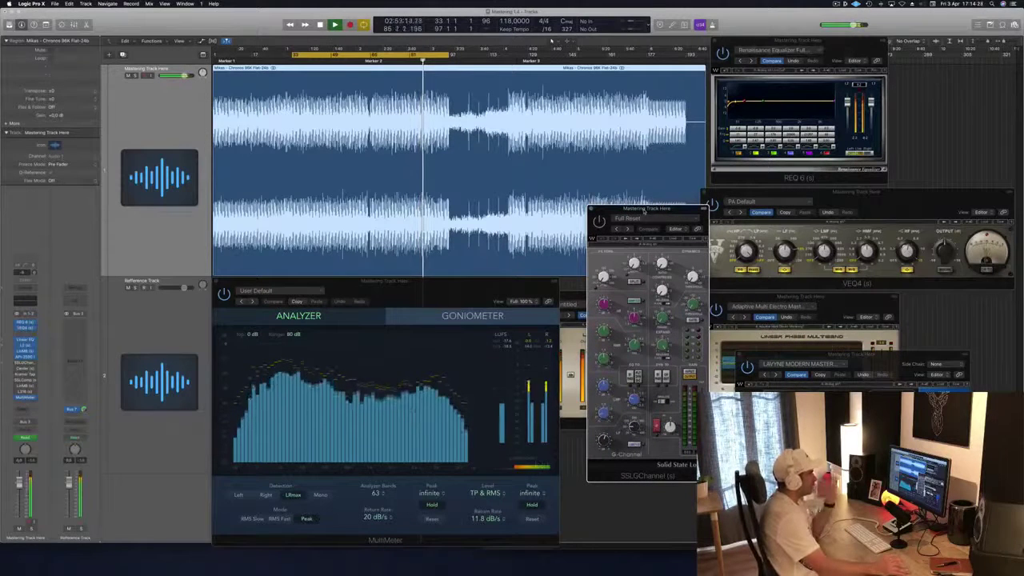
{"action": "left_click_drag", "start_coordinate": [614, 212], "coordinate": [593, 209]}
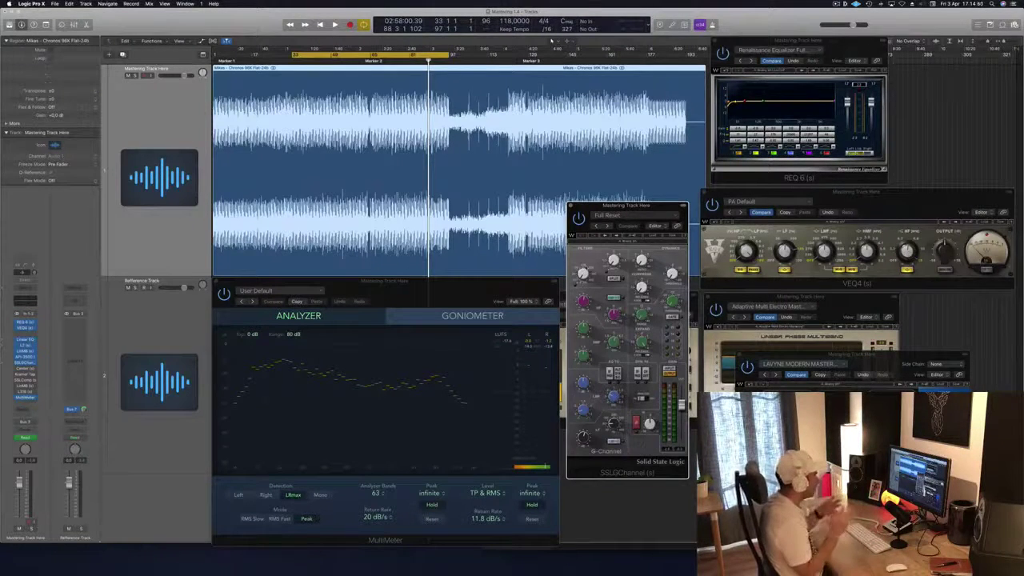
Restart the looped playback and settle the SSLGChannel window just beside the REQ 6 and VEQ4 windows.
{"action": "key", "text": "space"}
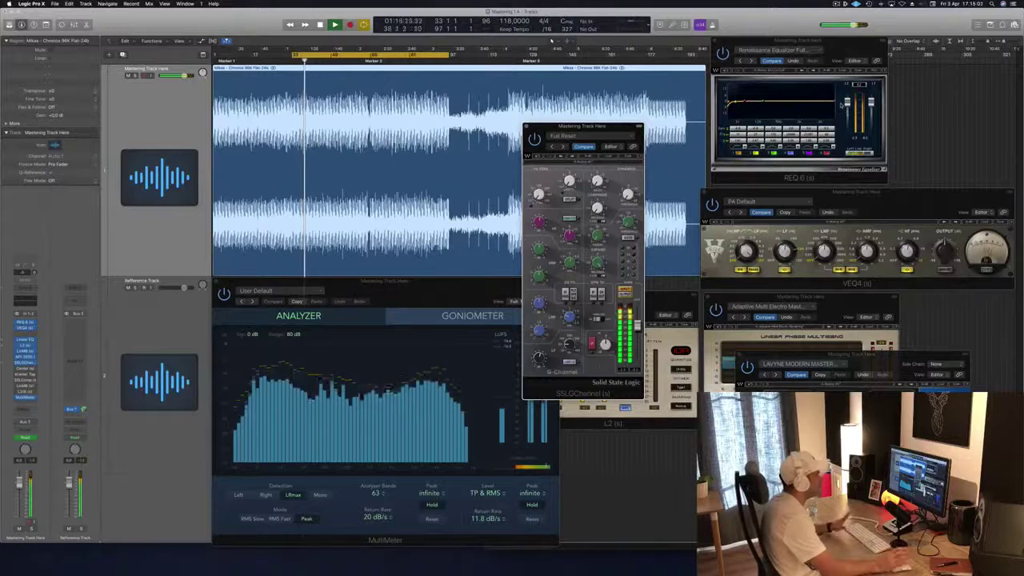
{"action": "left_click_drag", "start_coordinate": [616, 129], "coordinate": [659, 136]}
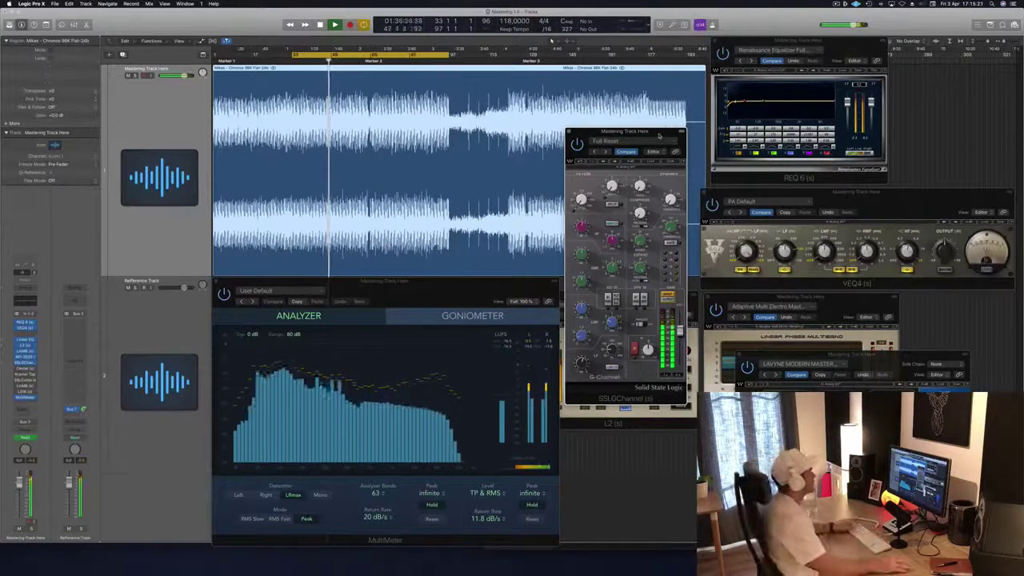
{"action": "left_click_drag", "start_coordinate": [651, 132], "coordinate": [657, 133]}
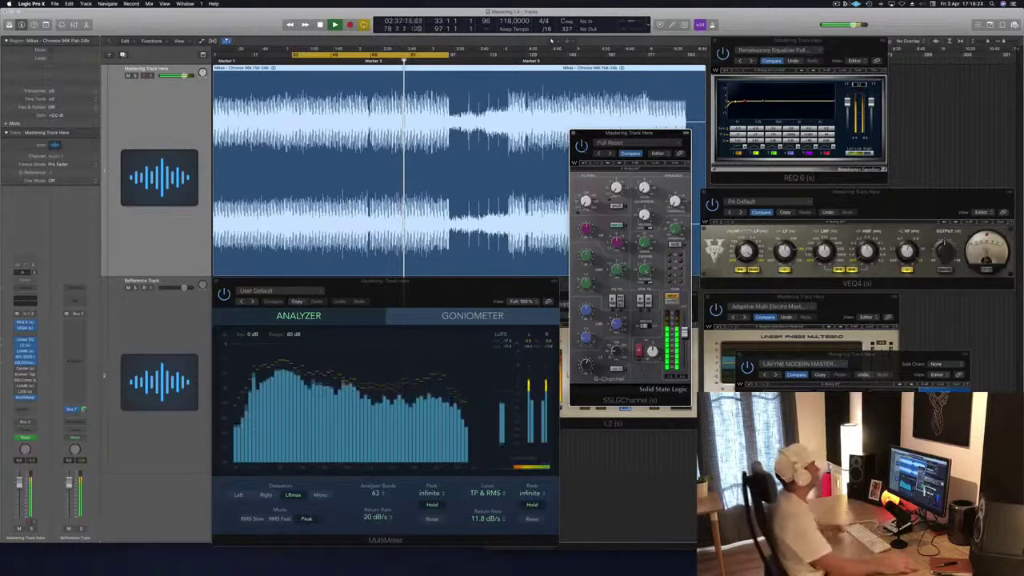
Bring the MultiMeter, LinMB and VEQ4 windows into focus one after another while the loop plays.
{"action": "left_click", "coordinate": [431, 283]}
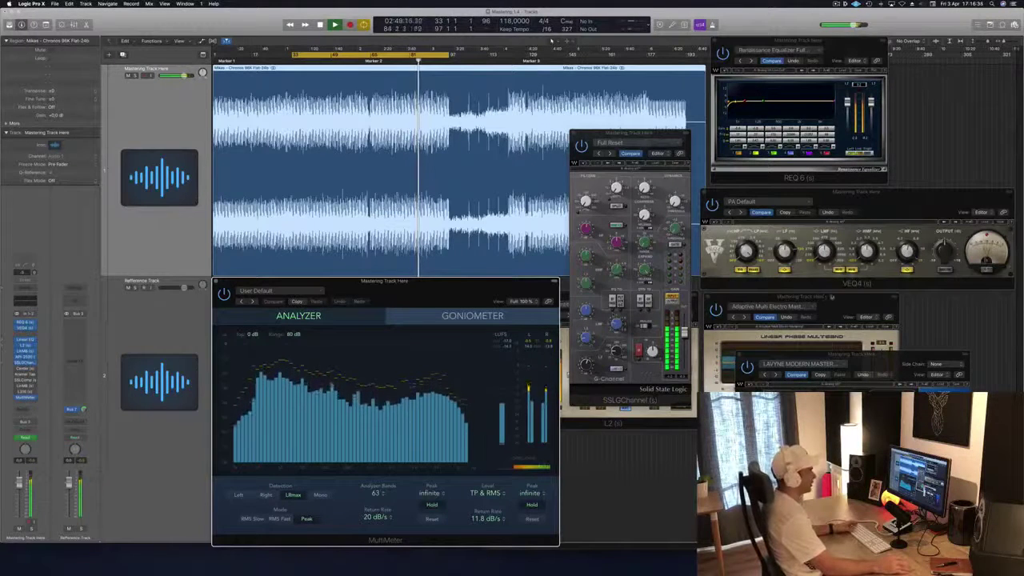
{"action": "left_click", "coordinate": [836, 301]}
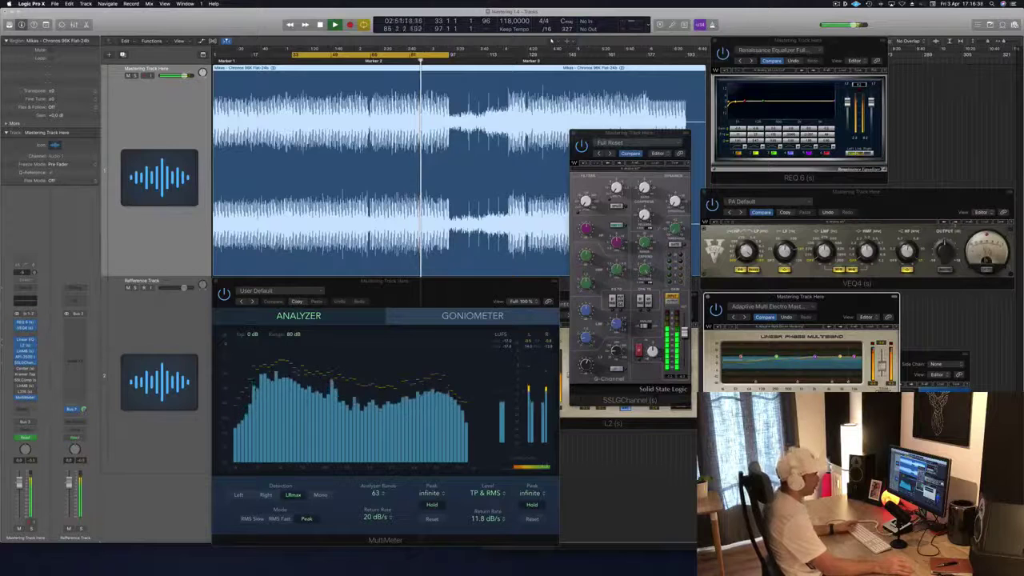
{"action": "left_click", "coordinate": [956, 202]}
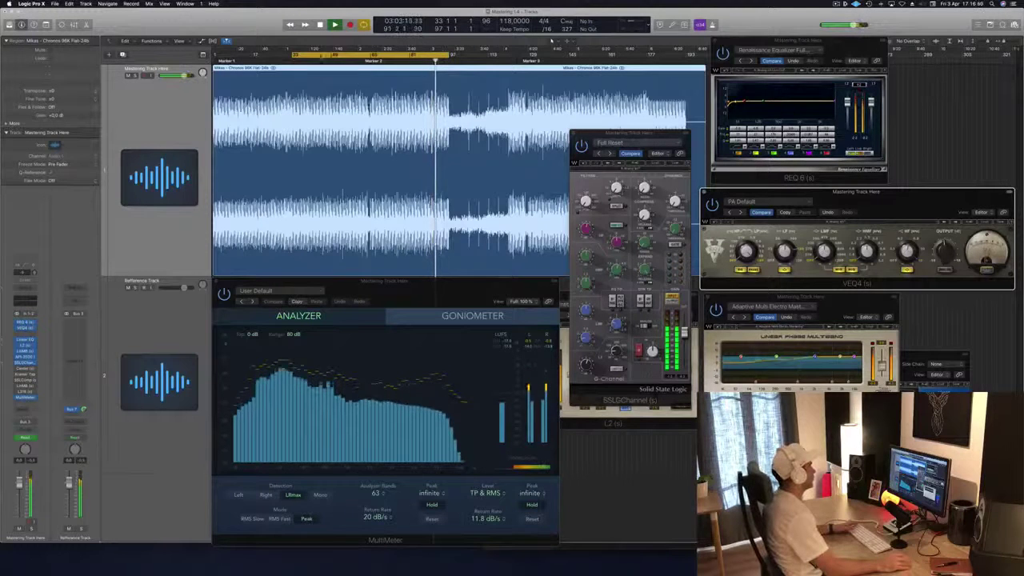
Move the cycle range forward to start at bar 65 and continue playback there.
{"action": "left_click_drag", "start_coordinate": [355, 55], "coordinate": [435, 56]}
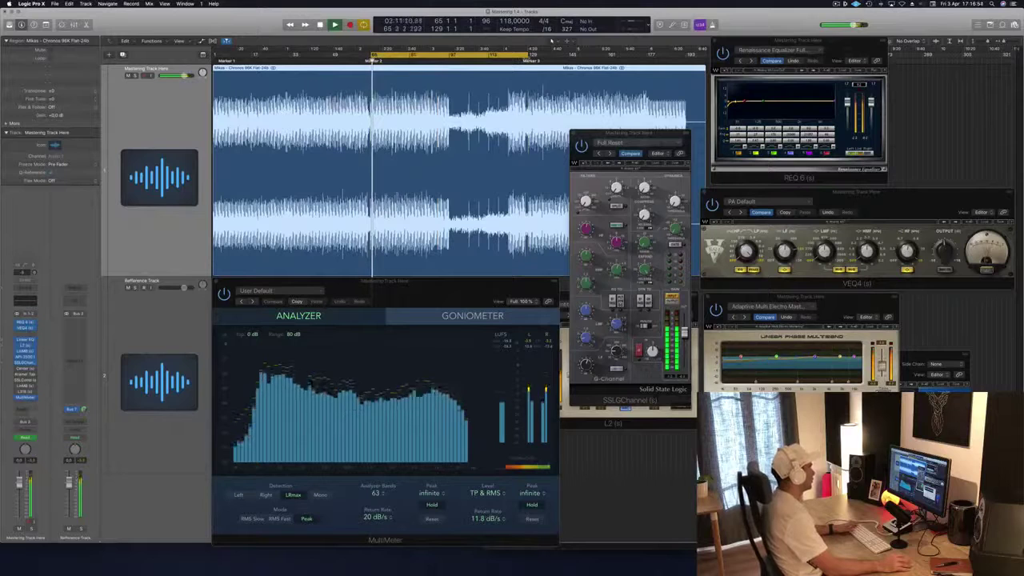
{"action": "left_click_drag", "start_coordinate": [526, 55], "coordinate": [552, 39]}
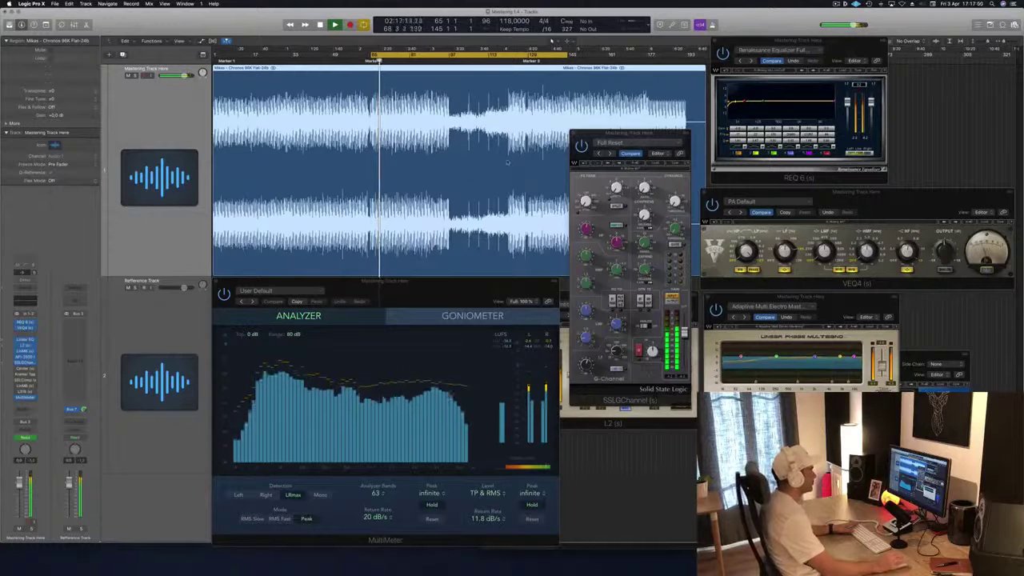
Open the Center plug-in, turn it on, audition it with its window over SSLGChannel, and close the window.
{"action": "left_click", "coordinate": [25, 365]}
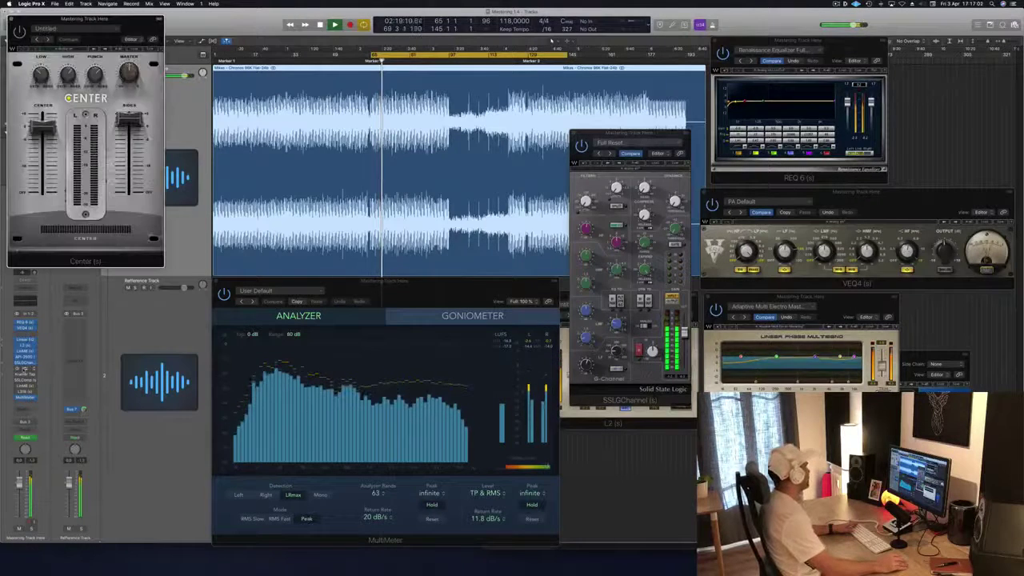
{"action": "left_click_drag", "start_coordinate": [84, 15], "coordinate": [687, 191]}
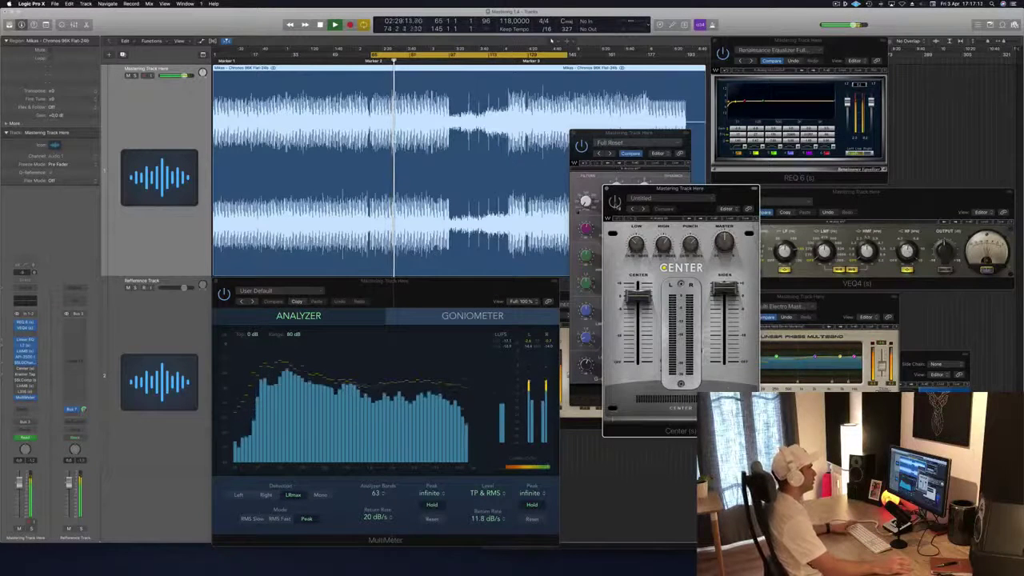
{"action": "left_click_drag", "start_coordinate": [718, 194], "coordinate": [681, 167]}
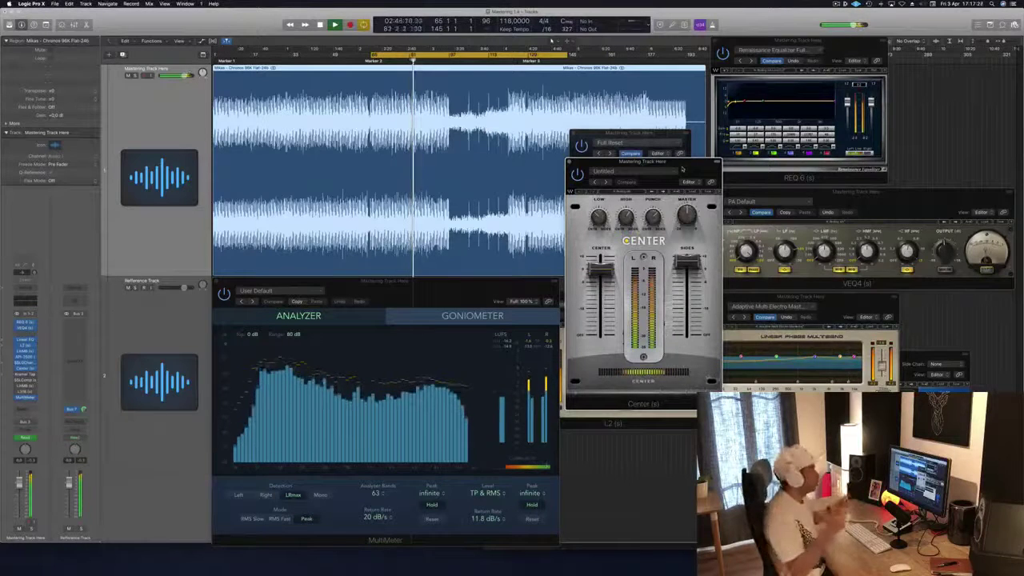
{"action": "left_click_drag", "start_coordinate": [682, 170], "coordinate": [680, 225]}
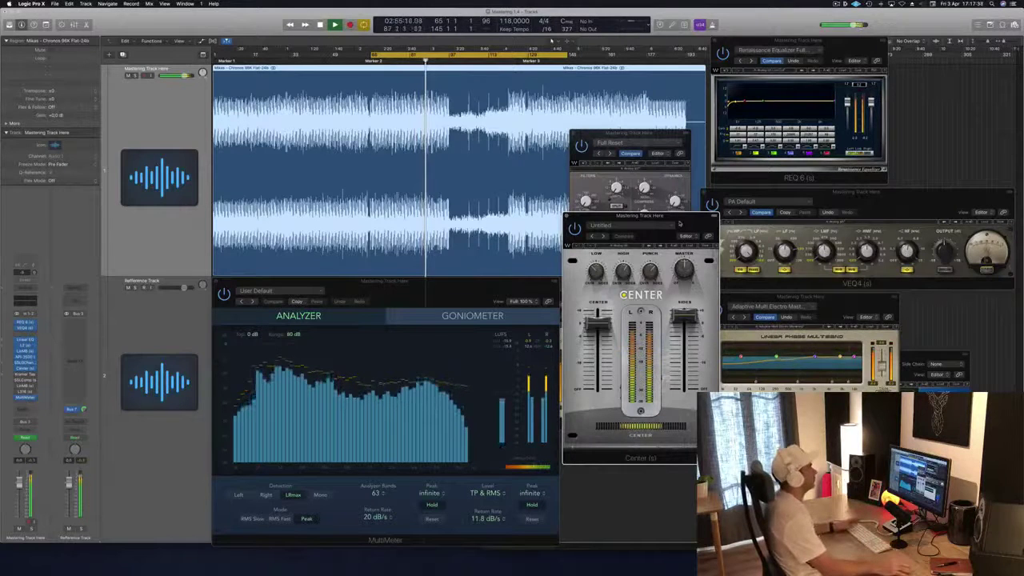
{"action": "left_click_drag", "start_coordinate": [680, 224], "coordinate": [686, 254]}
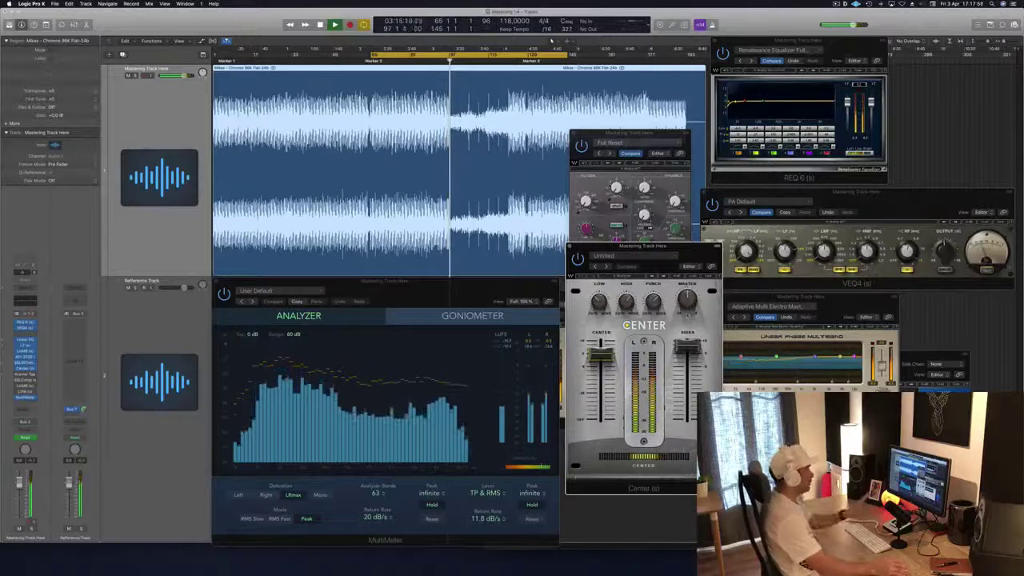
{"action": "left_click_drag", "start_coordinate": [691, 253], "coordinate": [688, 254]}
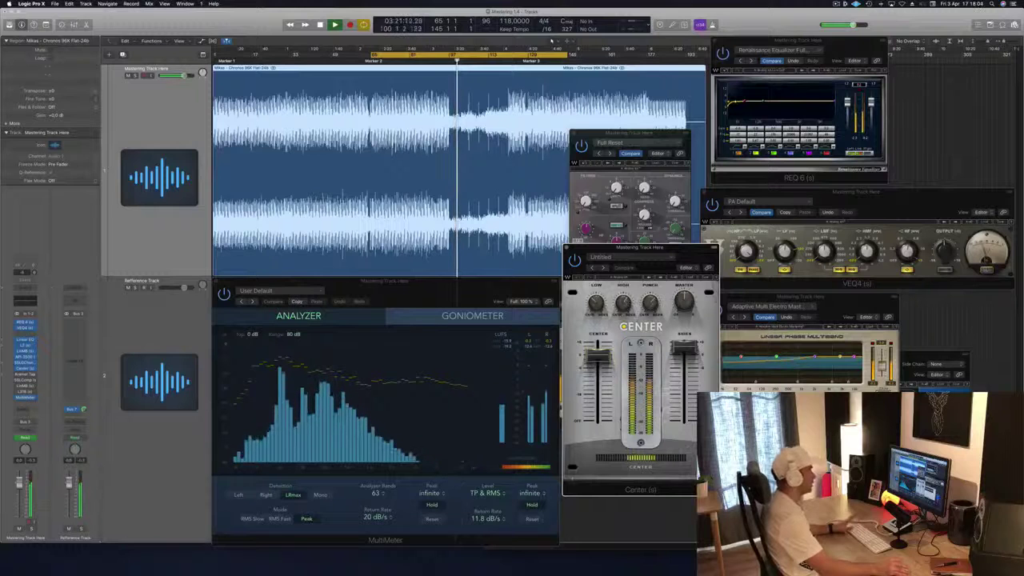
{"action": "left_click", "coordinate": [570, 249]}
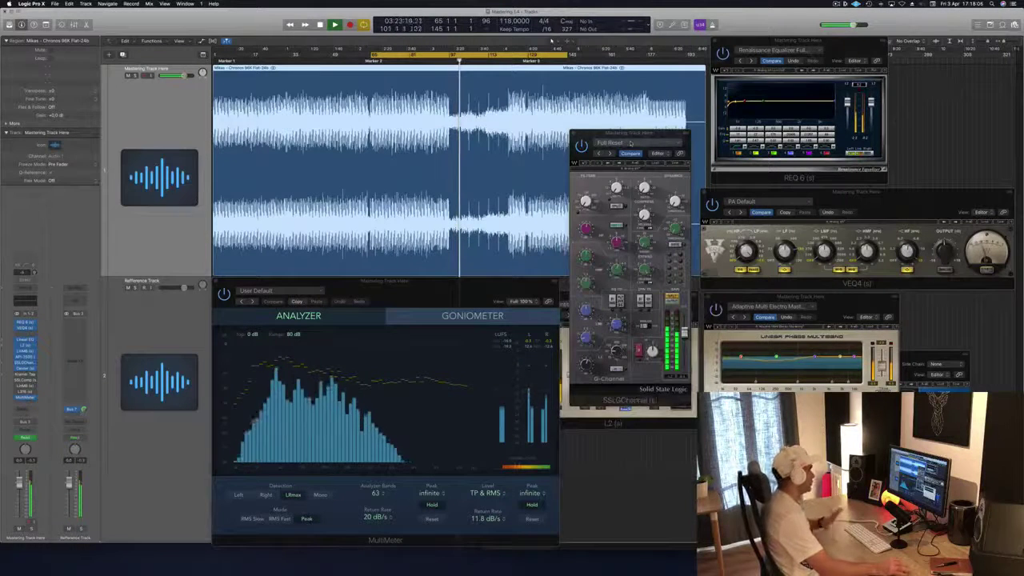
Lower the SSLGChannel window, refocus the MultiMeter, and return the playhead to the cycle start at bar 65.
{"action": "left_click_drag", "start_coordinate": [637, 136], "coordinate": [641, 189]}
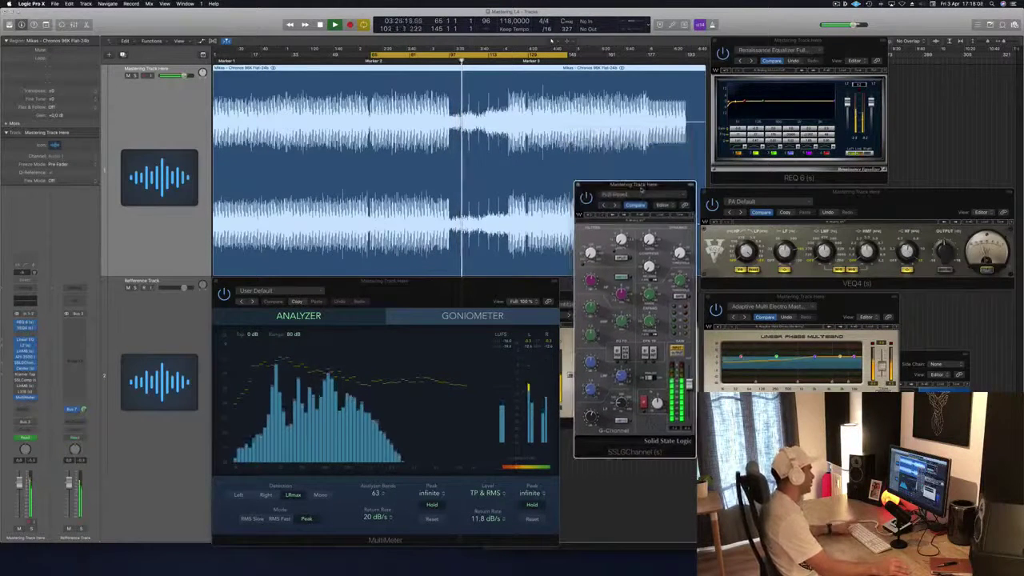
{"action": "left_click", "coordinate": [445, 290]}
{"action": "left_click", "coordinate": [370, 59]}
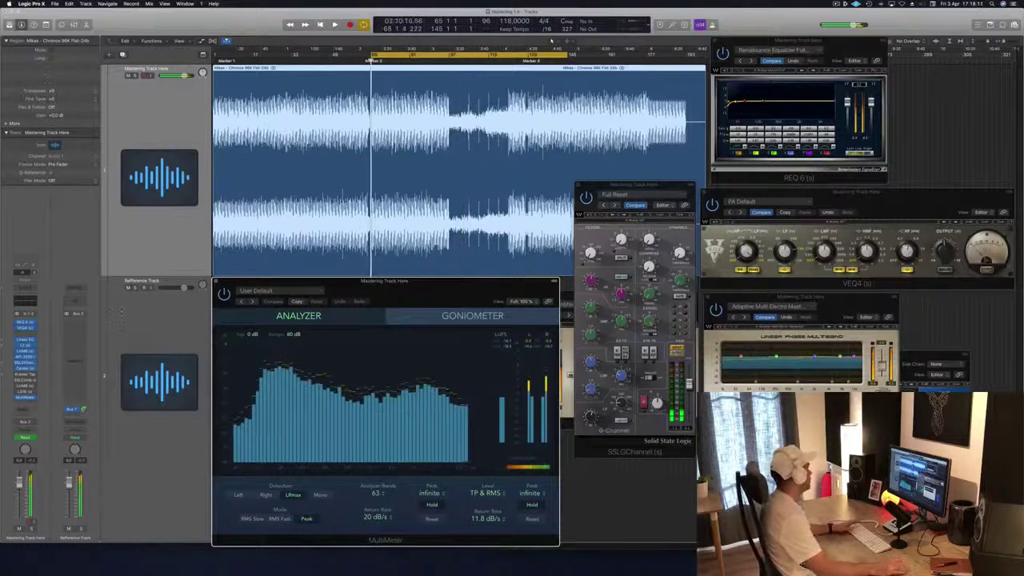
Open Kramer Tape over the SSLGChannel window, turn it on, and play the loop from bar 65 to audition it.
{"action": "left_click_drag", "start_coordinate": [172, 25], "coordinate": [709, 220]}
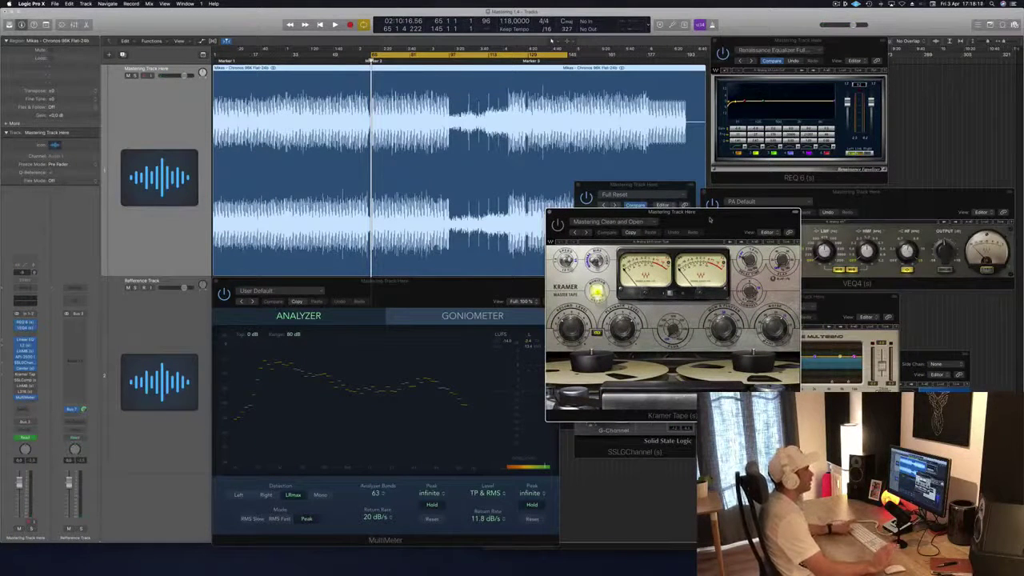
{"action": "left_click_drag", "start_coordinate": [712, 221], "coordinate": [735, 268]}
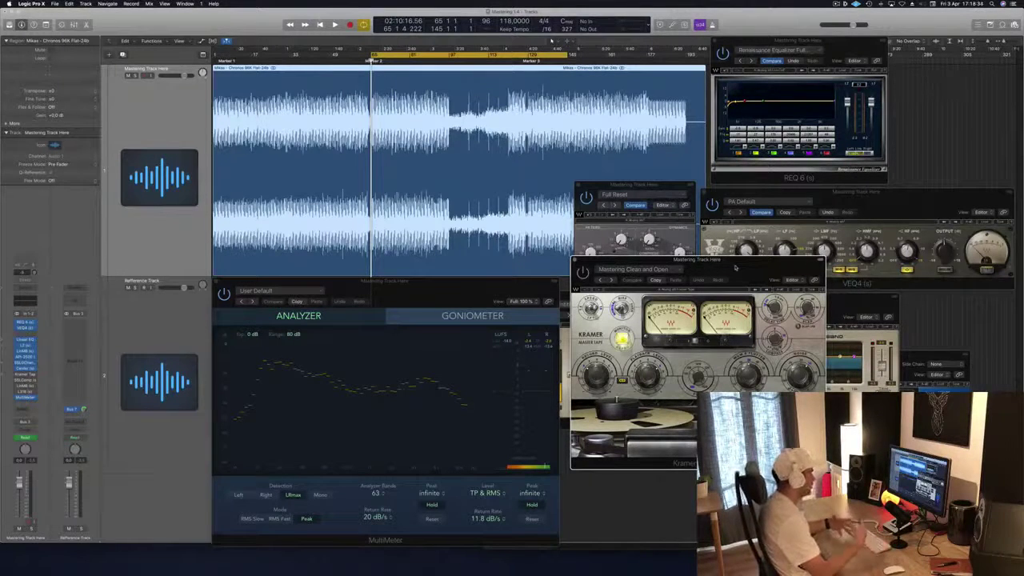
{"action": "left_click_drag", "start_coordinate": [735, 267], "coordinate": [738, 267]}
{"action": "key", "text": "space"}
{"action": "key", "text": "space"}
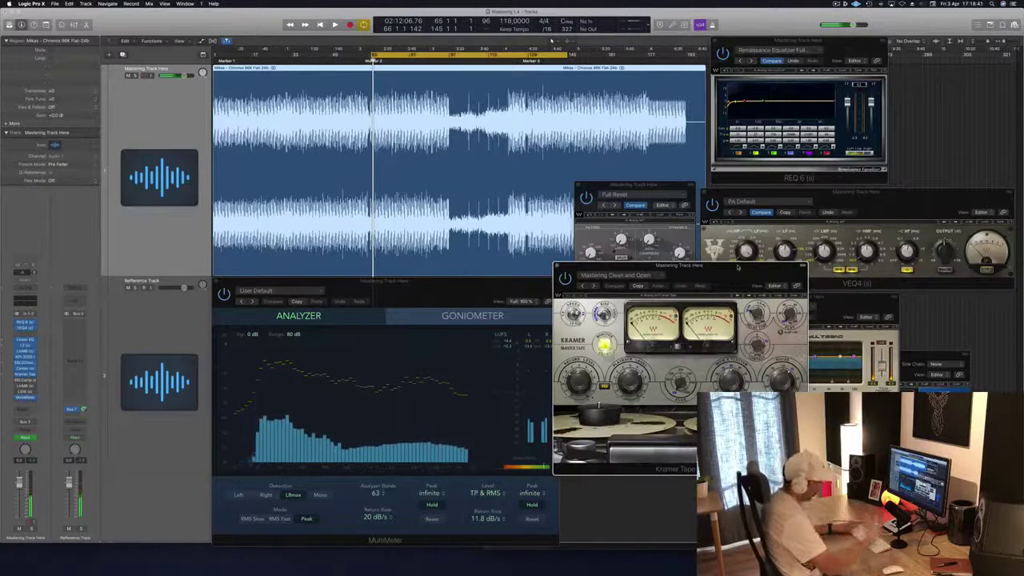
{"action": "key", "text": "space"}
{"action": "left_click_drag", "start_coordinate": [738, 268], "coordinate": [735, 268]}
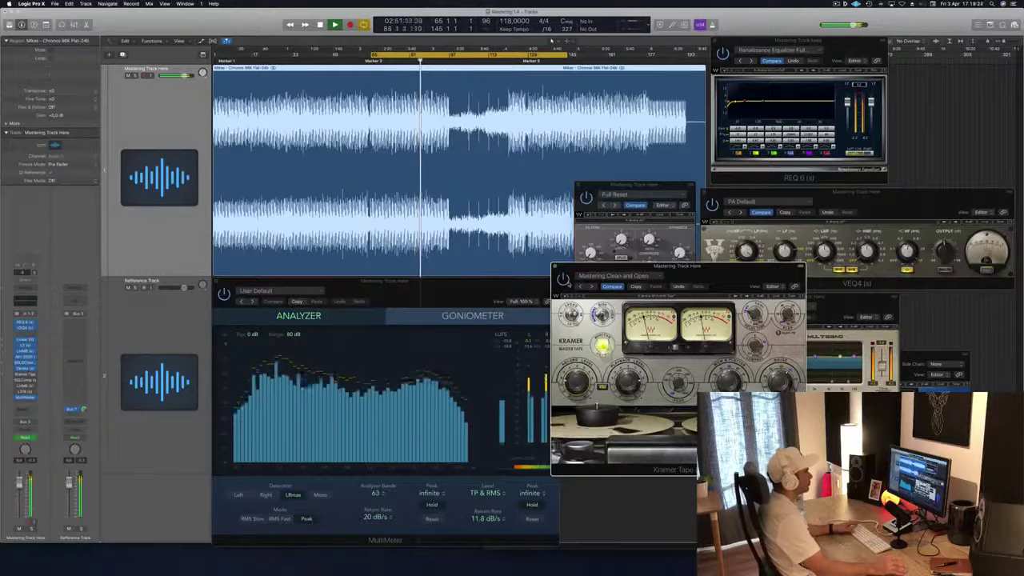
Move the Kramer Tape window up, close it once it is switched on, and restart playback from bar 65.
{"action": "left_click_drag", "start_coordinate": [624, 266], "coordinate": [635, 176]}
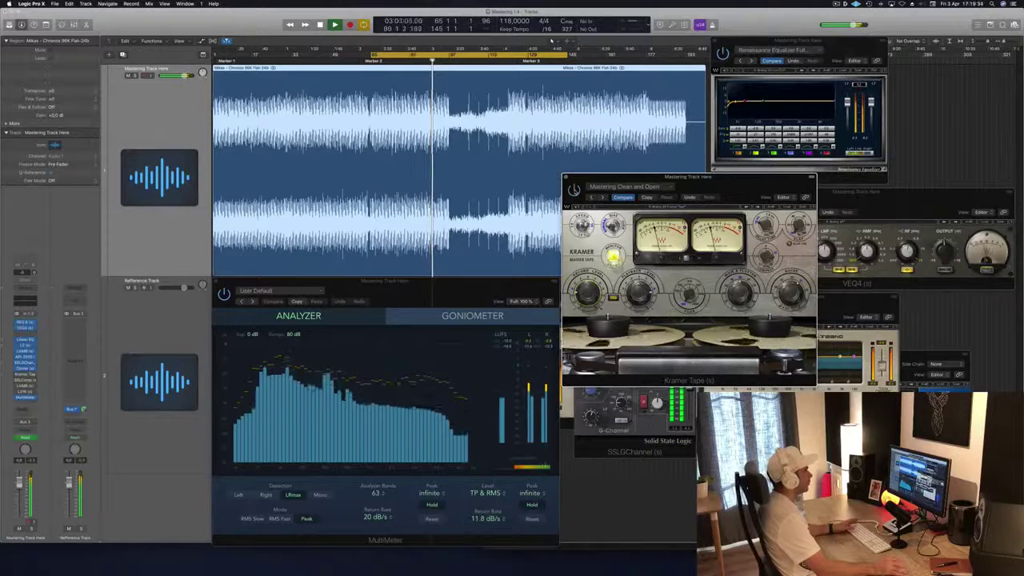
{"action": "left_click_drag", "start_coordinate": [658, 178], "coordinate": [665, 176]}
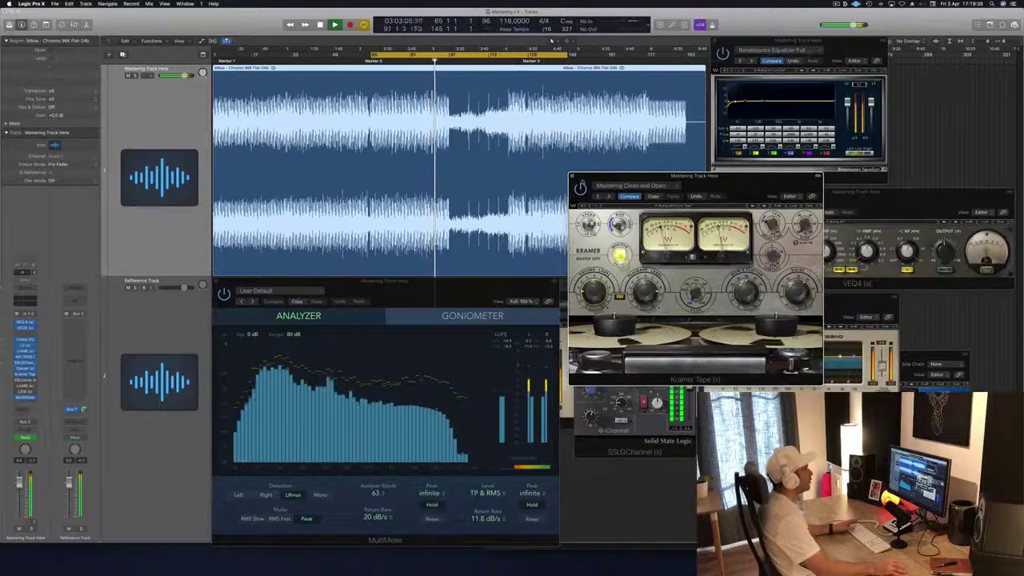
{"action": "left_click", "coordinate": [573, 175]}
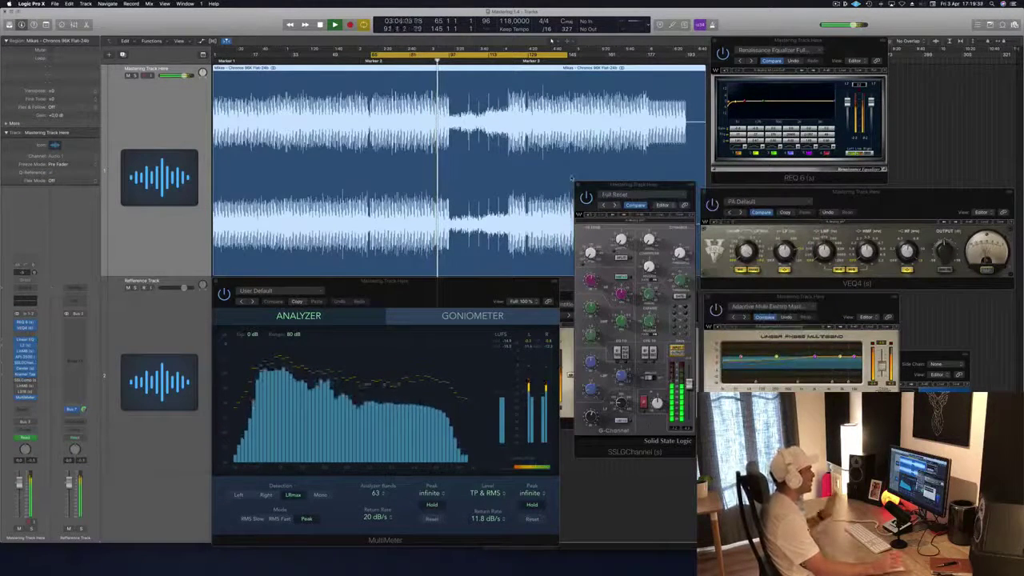
{"action": "left_click", "coordinate": [371, 60]}
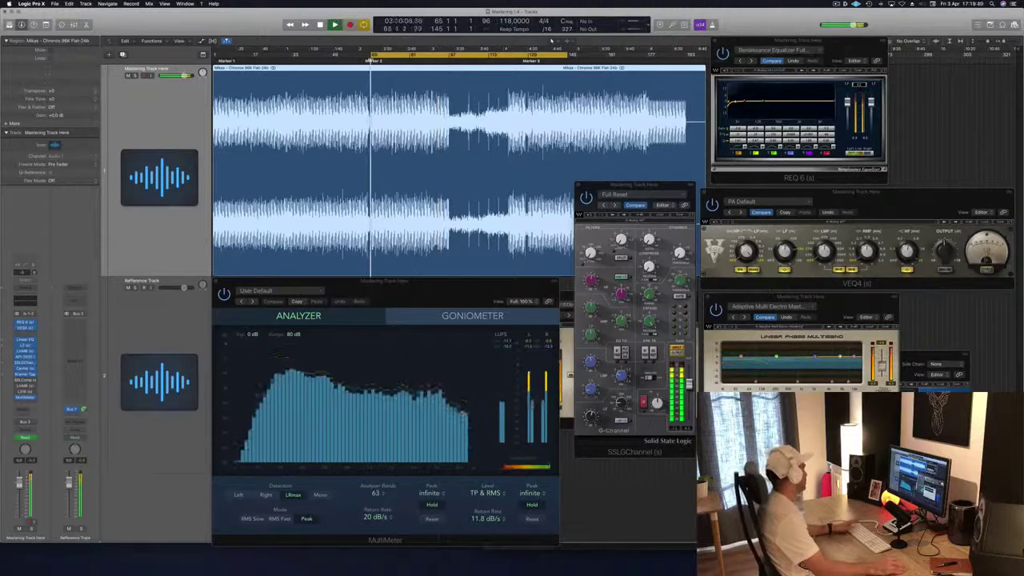
Open the SSLComp plug-in, place its window over the MultiMeter, adjust its threshold, and start playback.
{"action": "left_click", "coordinate": [26, 379]}
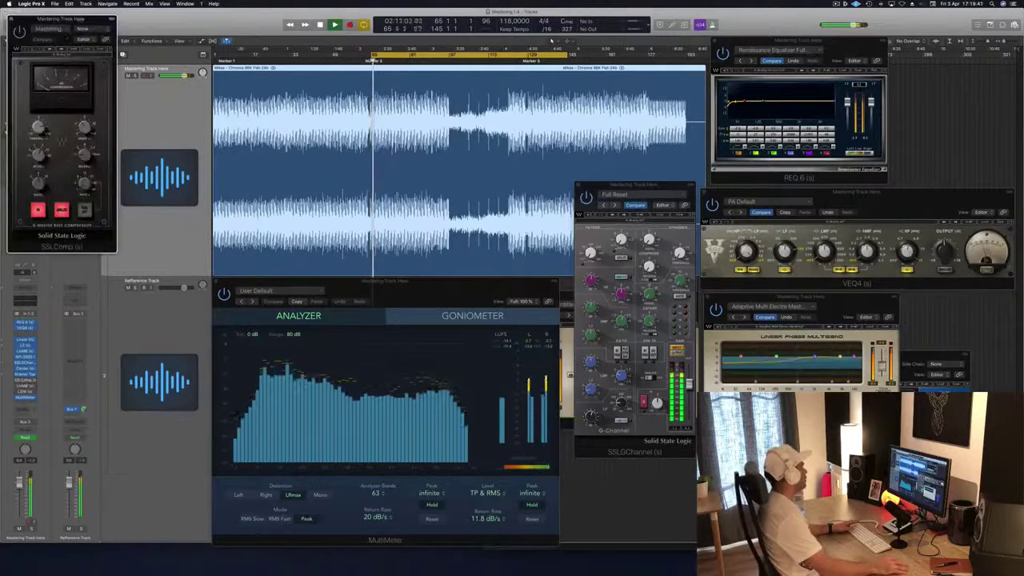
{"action": "left_click_drag", "start_coordinate": [48, 18], "coordinate": [476, 161]}
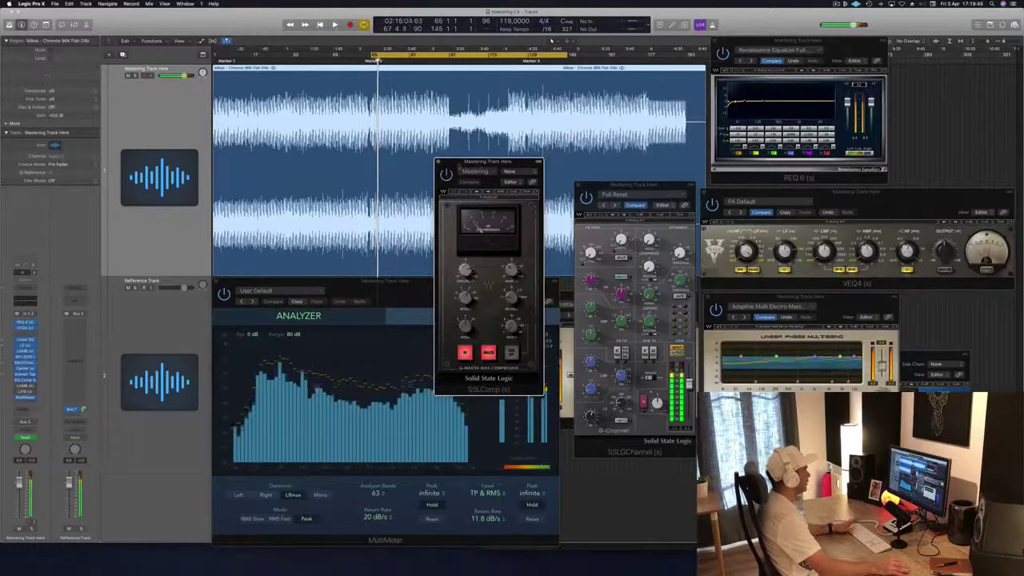
{"action": "left_click_drag", "start_coordinate": [472, 273], "coordinate": [472, 264]}
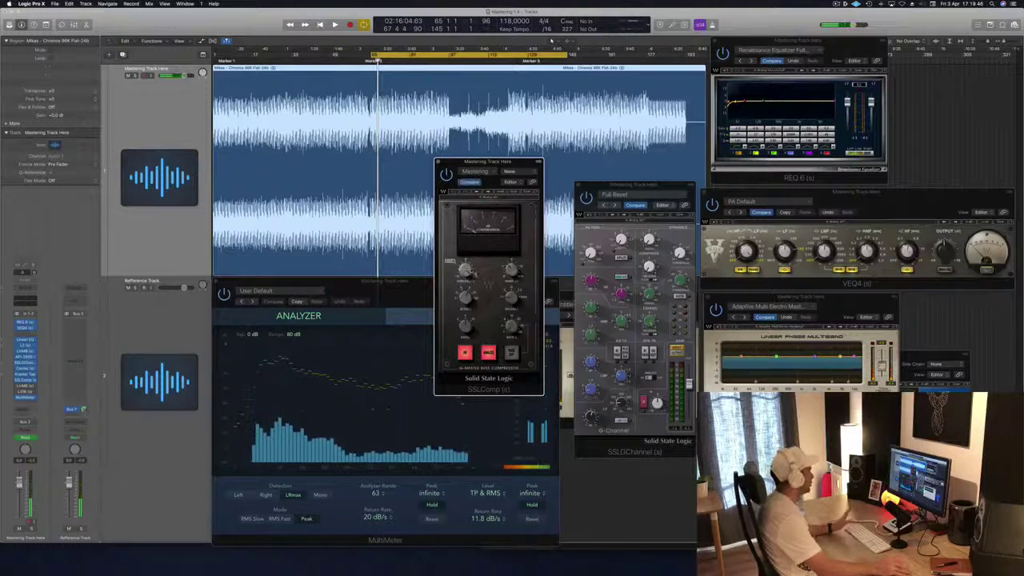
{"action": "key", "text": "space"}
Move the SSLComp window over SSLGChannel and close it, then place the SSLGChannel window over VEQ4.
{"action": "left_click_drag", "start_coordinate": [502, 161], "coordinate": [578, 150]}
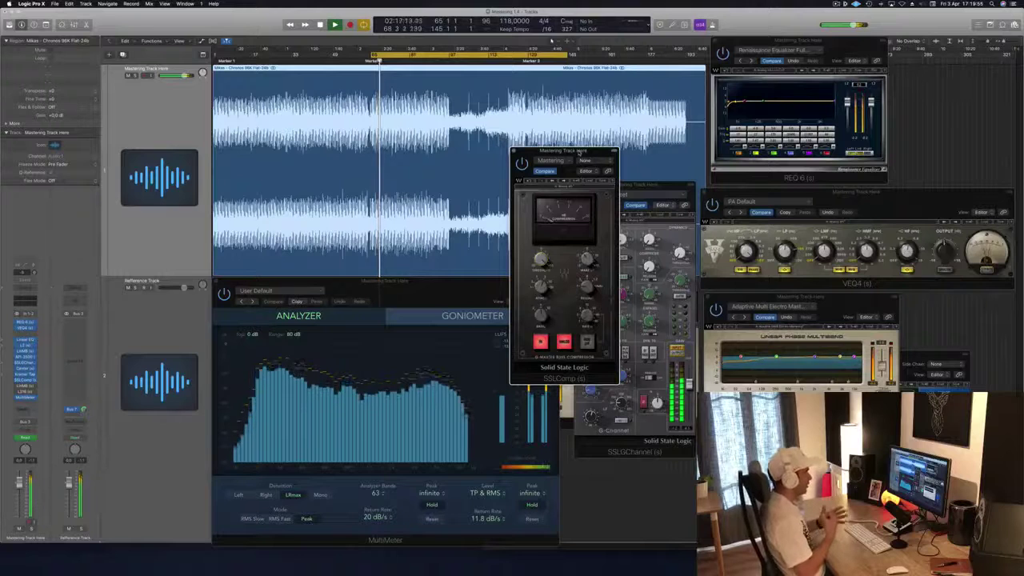
{"action": "left_click_drag", "start_coordinate": [579, 152], "coordinate": [650, 210]}
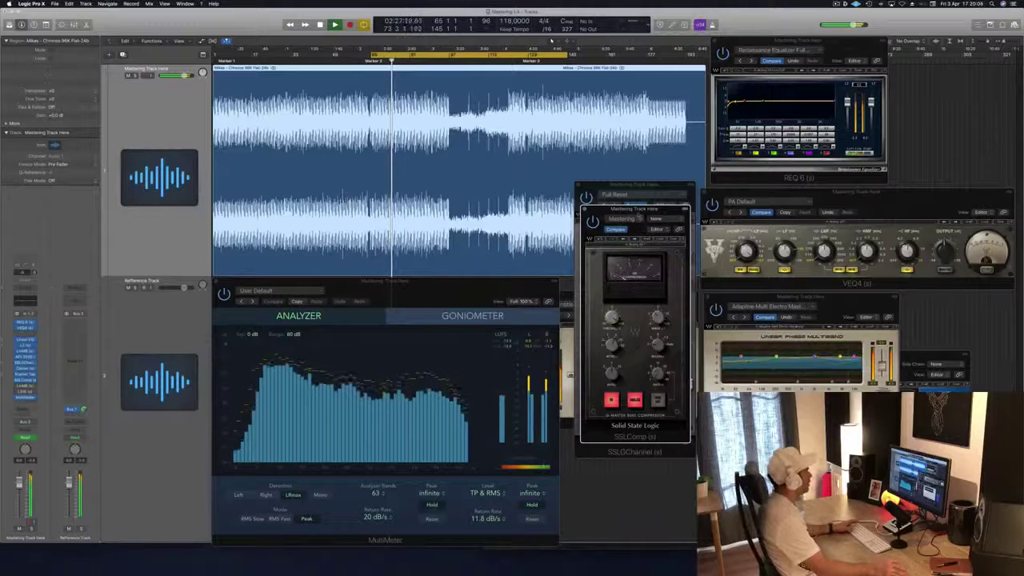
{"action": "left_click_drag", "start_coordinate": [650, 210], "coordinate": [728, 216]}
{"action": "left_click", "coordinate": [665, 214]}
{"action": "left_click_drag", "start_coordinate": [652, 190], "coordinate": [786, 214]}
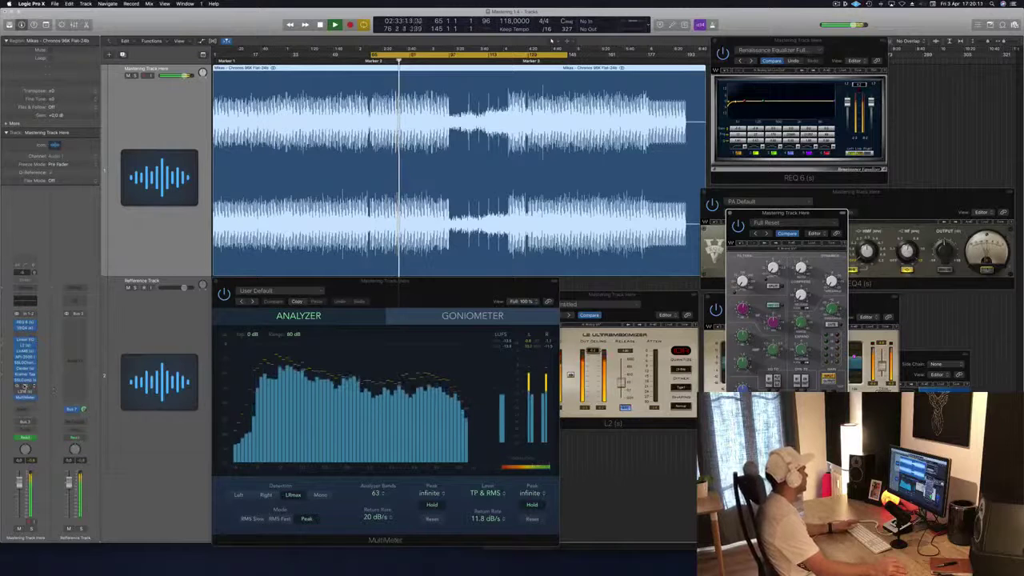
Open the LinMB plug-in with the Multi Opto Mastering preset and place it beside the Adaptive Multi Electro Mastering LinMB window.
{"action": "left_click", "coordinate": [25, 386]}
{"action": "left_click_drag", "start_coordinate": [146, 24], "coordinate": [683, 290]}
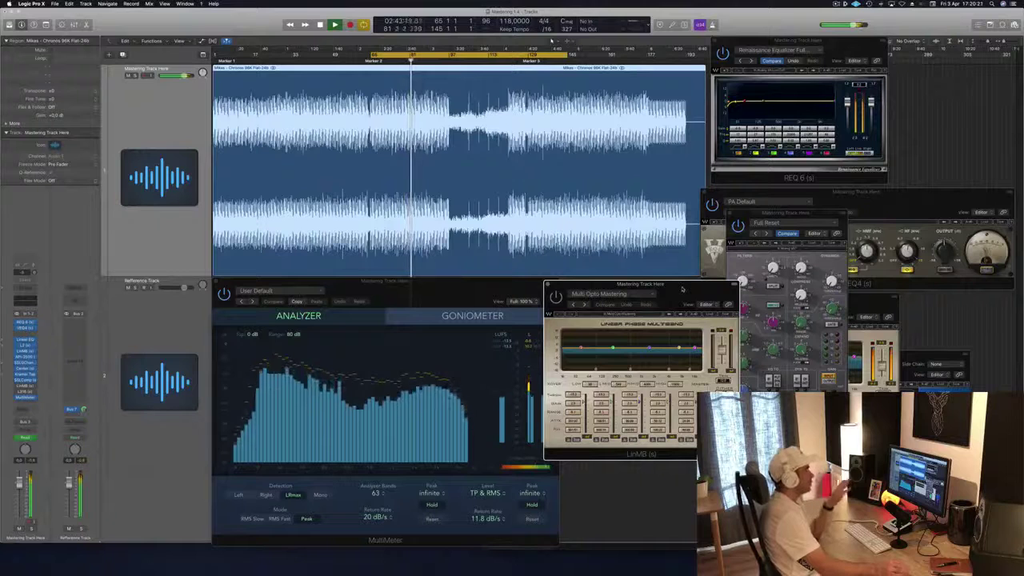
{"action": "left_click_drag", "start_coordinate": [873, 298], "coordinate": [917, 279]}
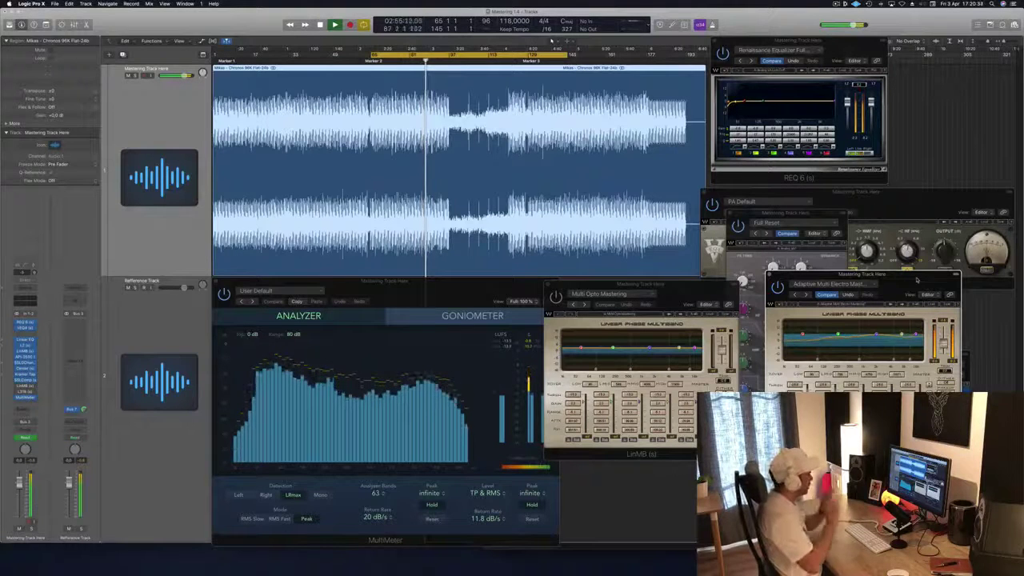
{"action": "left_click", "coordinate": [681, 295]}
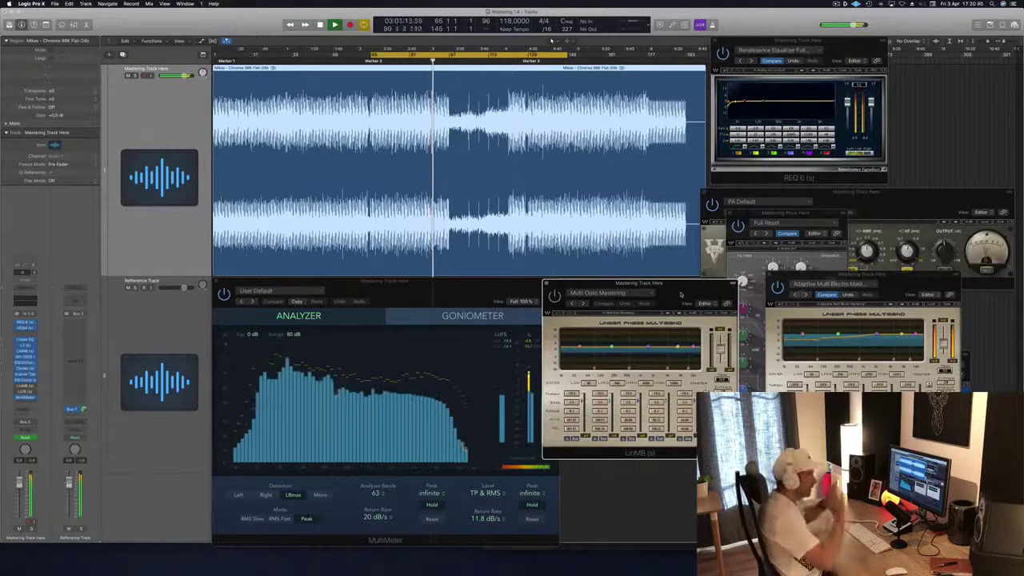
{"action": "mouse_move", "coordinate": [681, 295]}
{"action": "left_mouse_down"}
{"action": "mouse_move", "coordinate": [623, 295]}
{"action": "mouse_move", "coordinate": [694, 295]}
{"action": "mouse_move", "coordinate": [678, 295]}
{"action": "left_mouse_up"}
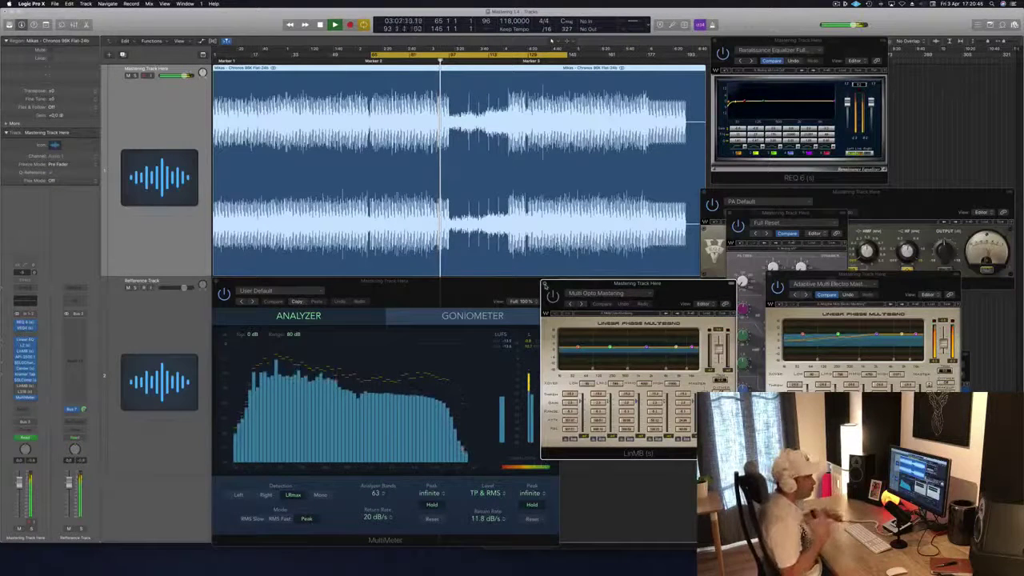
{"action": "left_click_drag", "start_coordinate": [544, 284], "coordinate": [532, 287]}
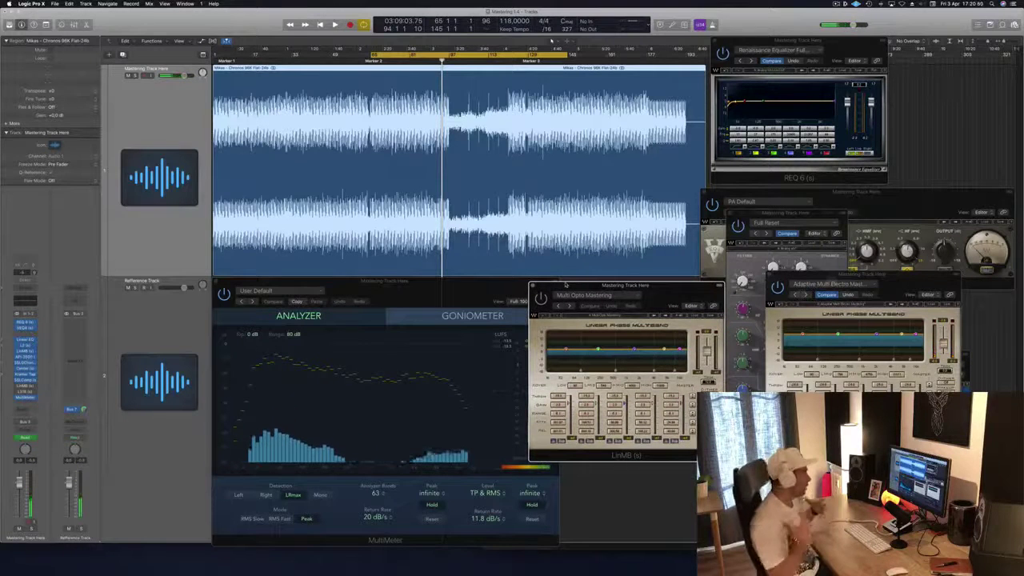
Replay the loop from bar 65 to audition the Multi Opto Mastering LinMB, and position its window between the MultiMeter and the other LinMB.
{"action": "key", "text": "space"}
{"action": "left_click_drag", "start_coordinate": [565, 284], "coordinate": [535, 286]}
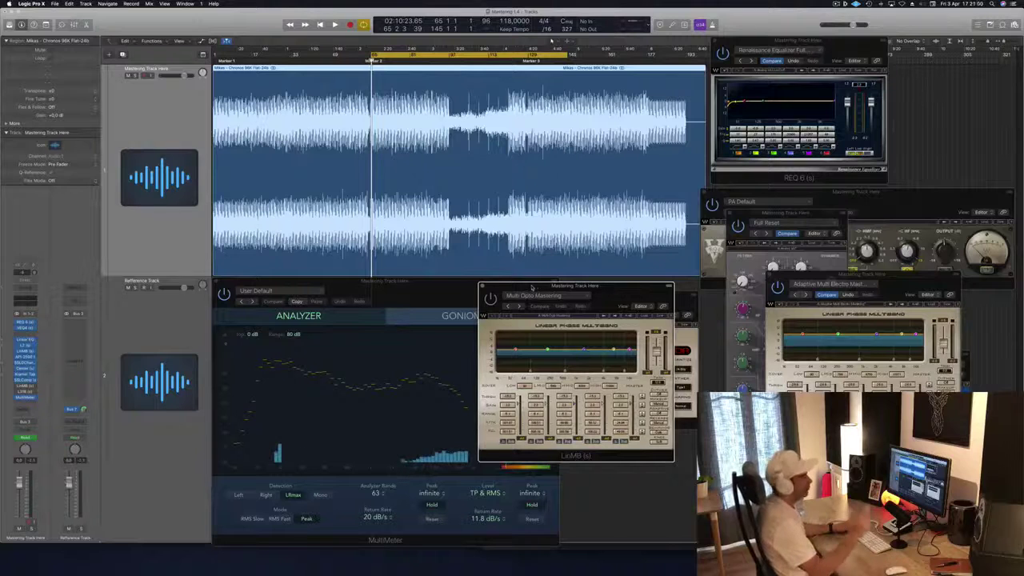
{"action": "key", "text": "space"}
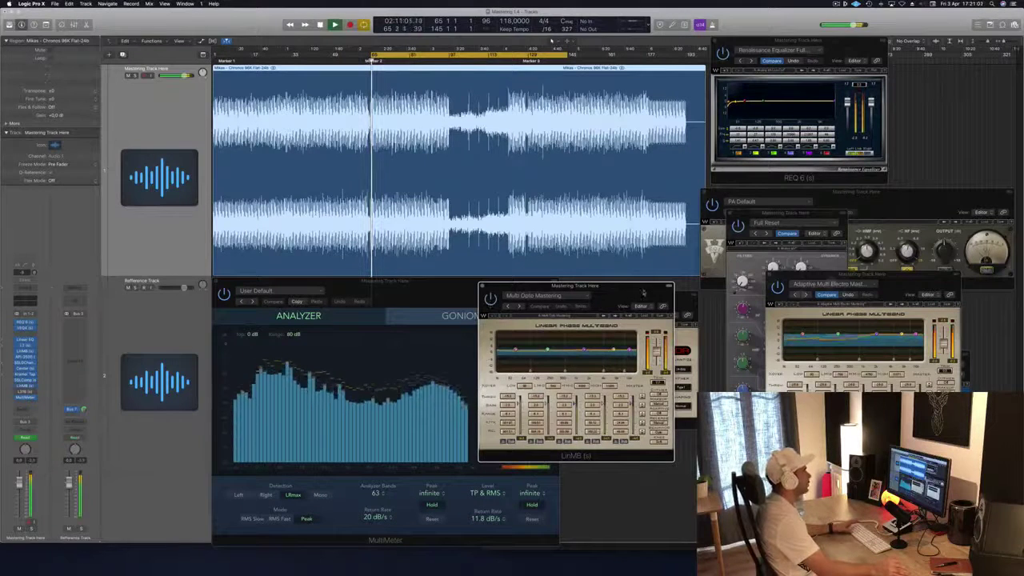
{"action": "left_click_drag", "start_coordinate": [576, 286], "coordinate": [646, 239]}
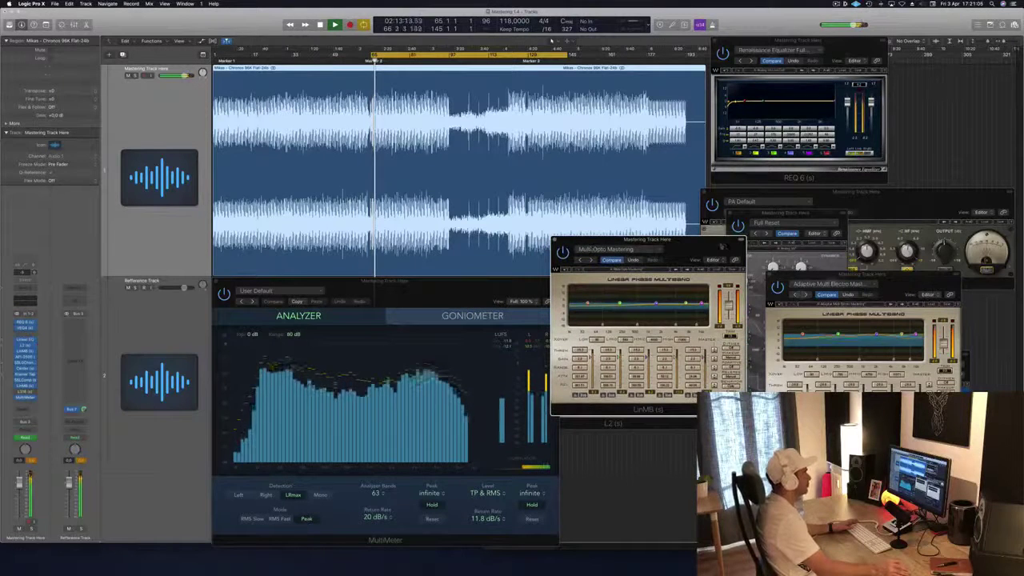
{"action": "left_click_drag", "start_coordinate": [724, 245], "coordinate": [718, 245]}
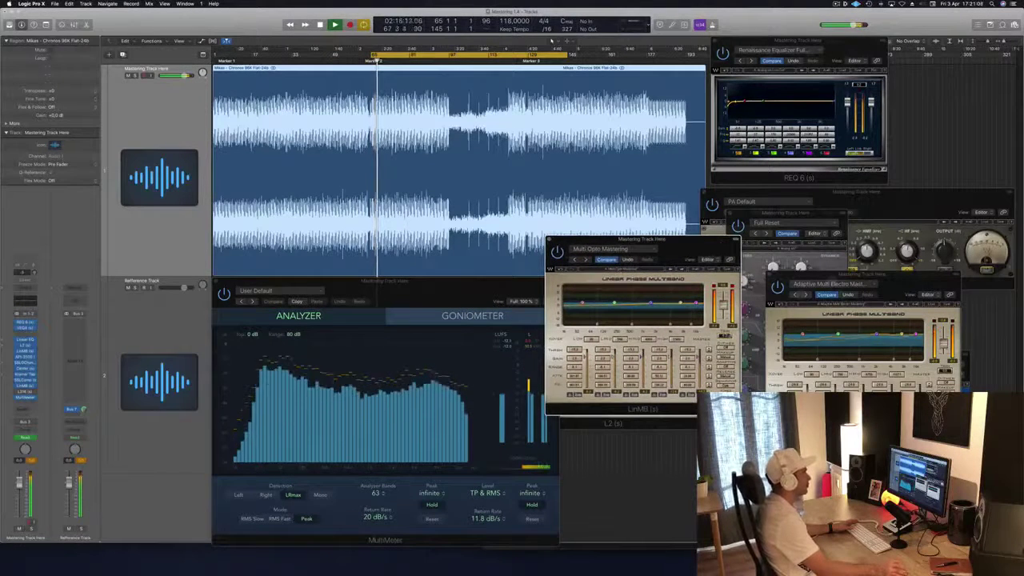
{"action": "left_click_drag", "start_coordinate": [695, 253], "coordinate": [717, 285]}
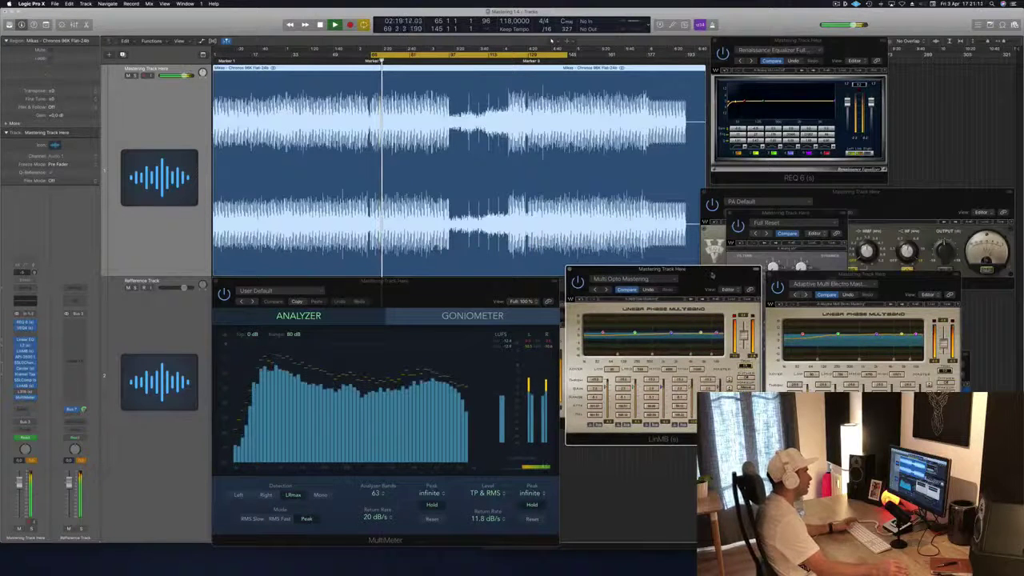
{"action": "left_click_drag", "start_coordinate": [713, 274], "coordinate": [716, 281]}
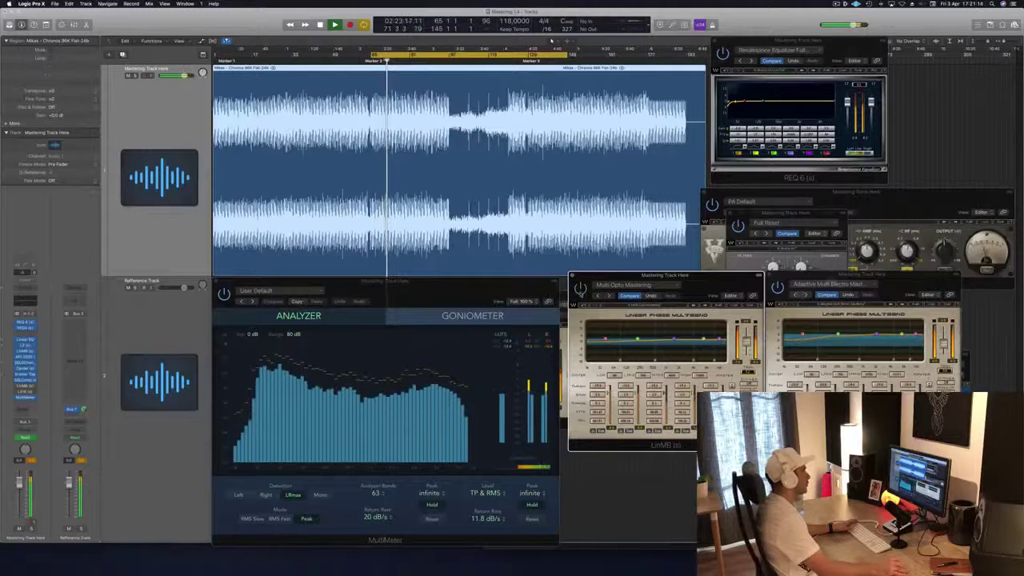
{"action": "left_click_drag", "start_coordinate": [705, 284], "coordinate": [707, 297]}
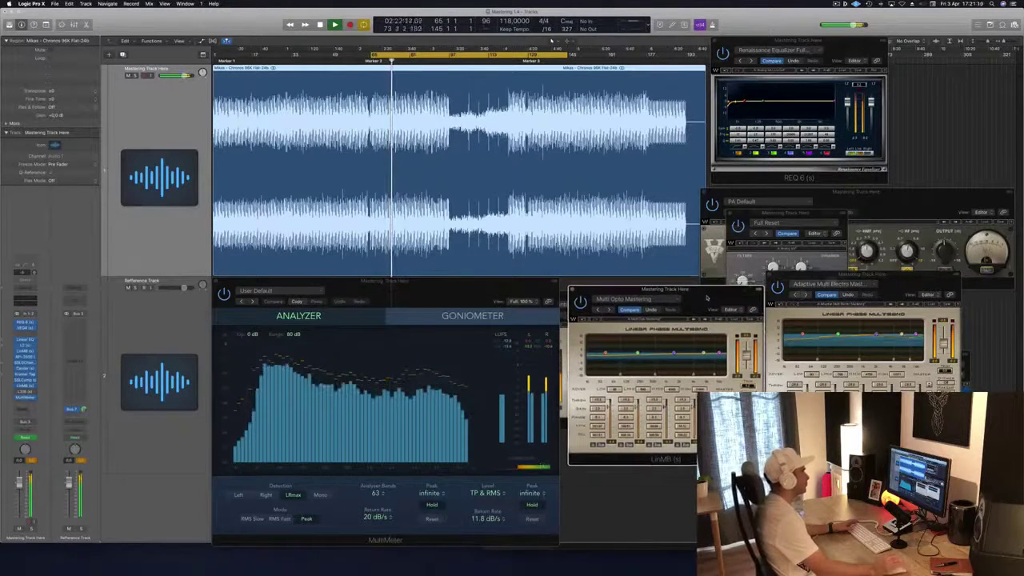
Pause and resume playback, line up both LinMB windows side by side clear of the MultiMeter, focus the MultiMeter, and stop playback.
{"action": "key", "text": "space"}
{"action": "key", "text": "space"}
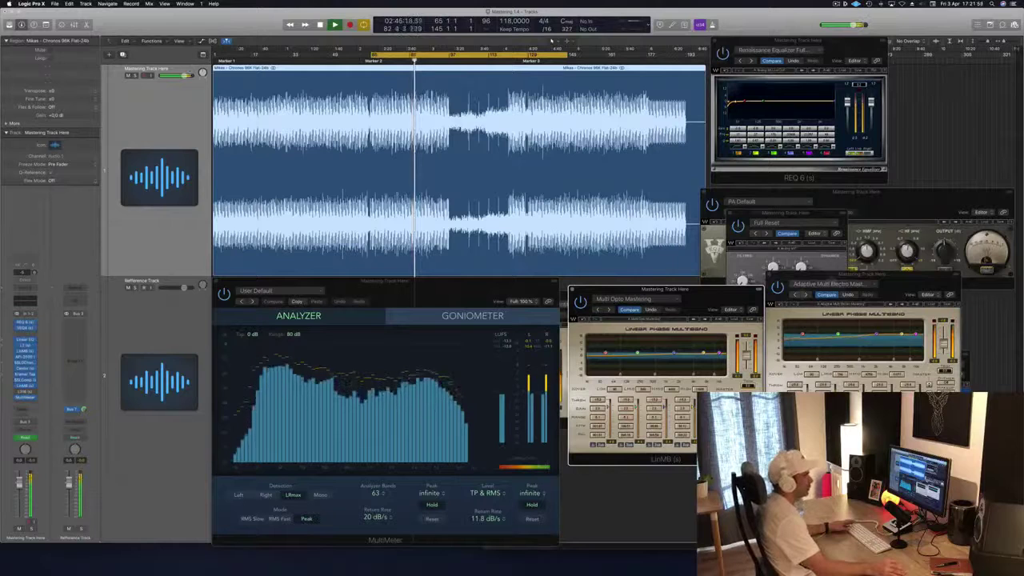
{"action": "left_click_drag", "start_coordinate": [897, 286], "coordinate": [935, 268]}
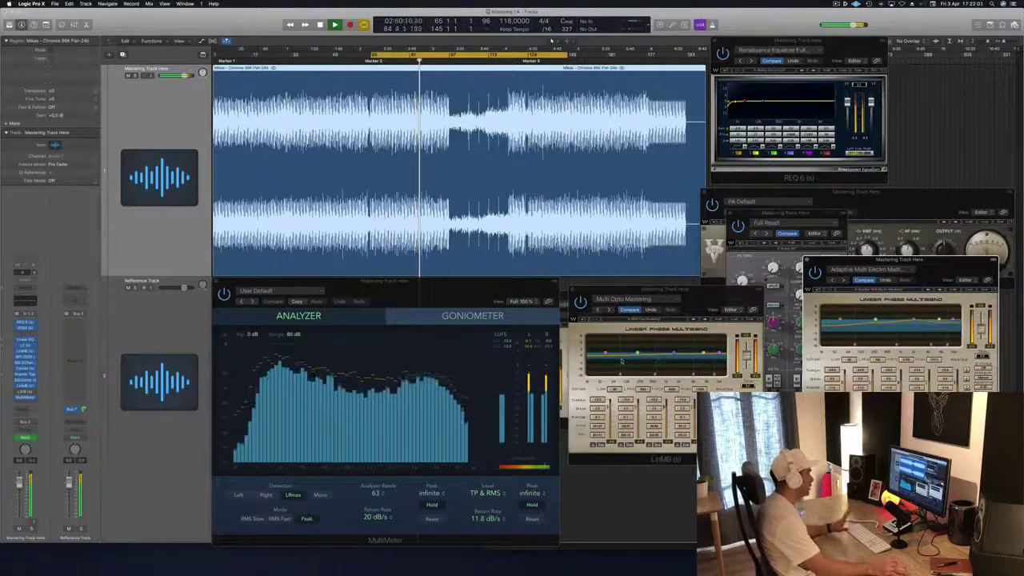
{"action": "left_click_drag", "start_coordinate": [712, 285], "coordinate": [763, 256]}
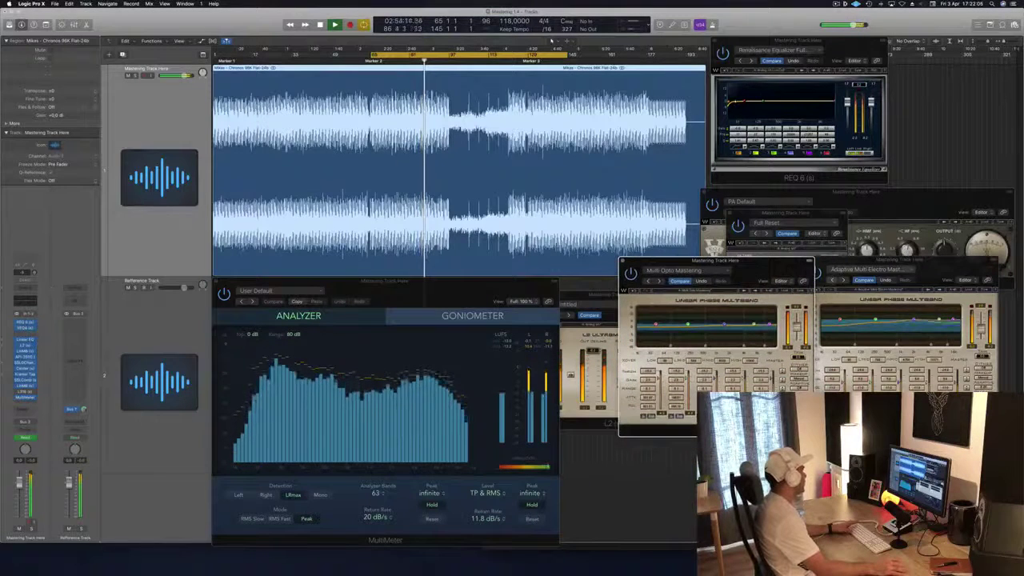
{"action": "left_click", "coordinate": [512, 345]}
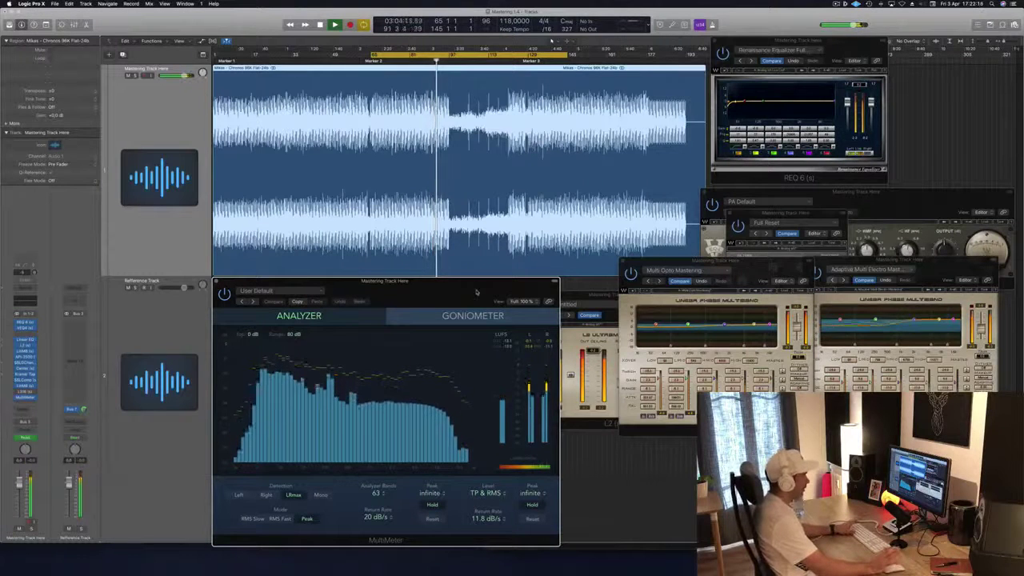
{"action": "key", "text": "space"}
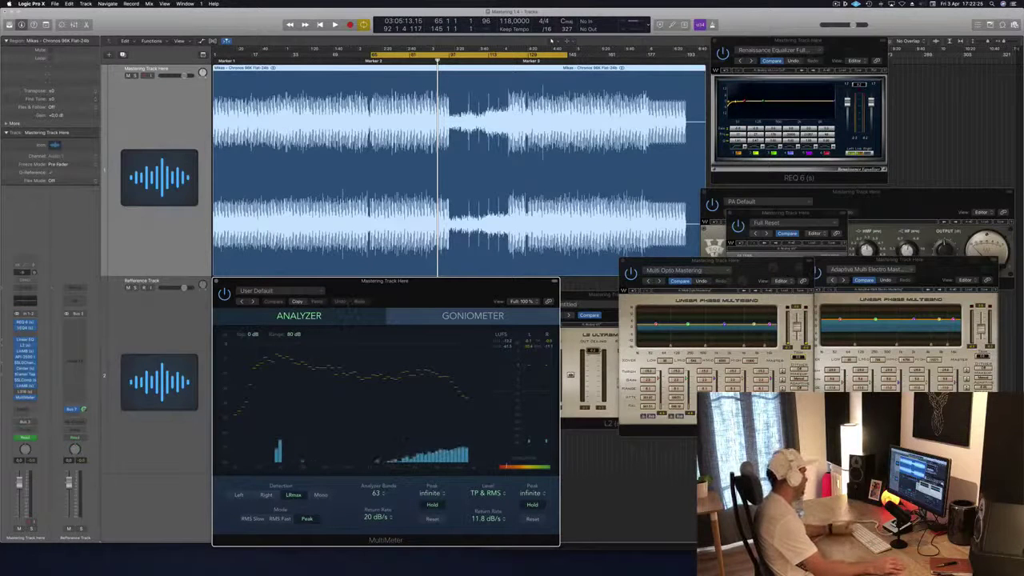
Open the L316 limiter over the LinMB windows, raise its threshold to maximum, and play the loop from bar 65.
{"action": "left_click", "coordinate": [26, 395]}
{"action": "left_click_drag", "start_coordinate": [188, 16], "coordinate": [763, 192]}
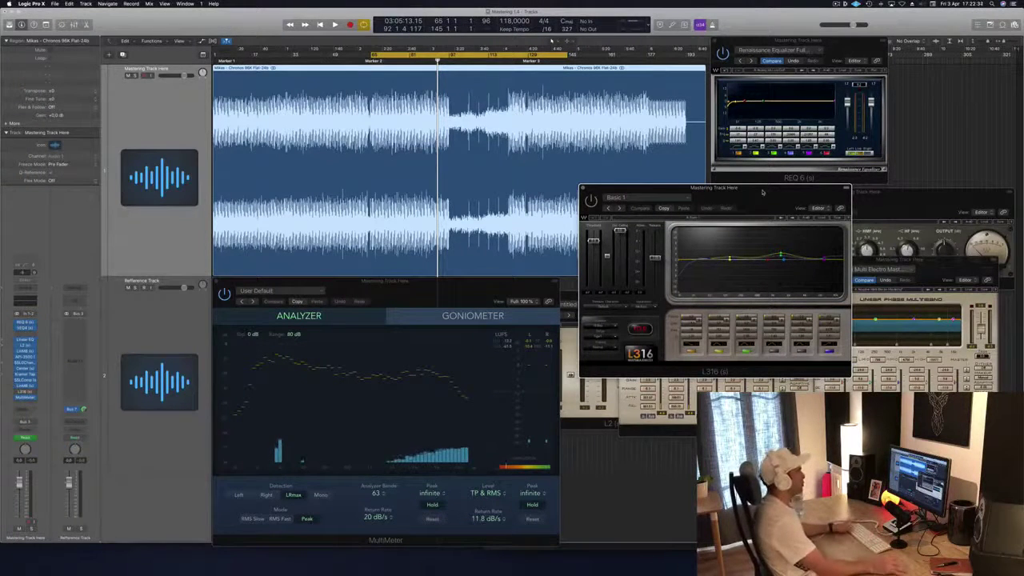
{"action": "left_click_drag", "start_coordinate": [593, 241], "coordinate": [593, 229]}
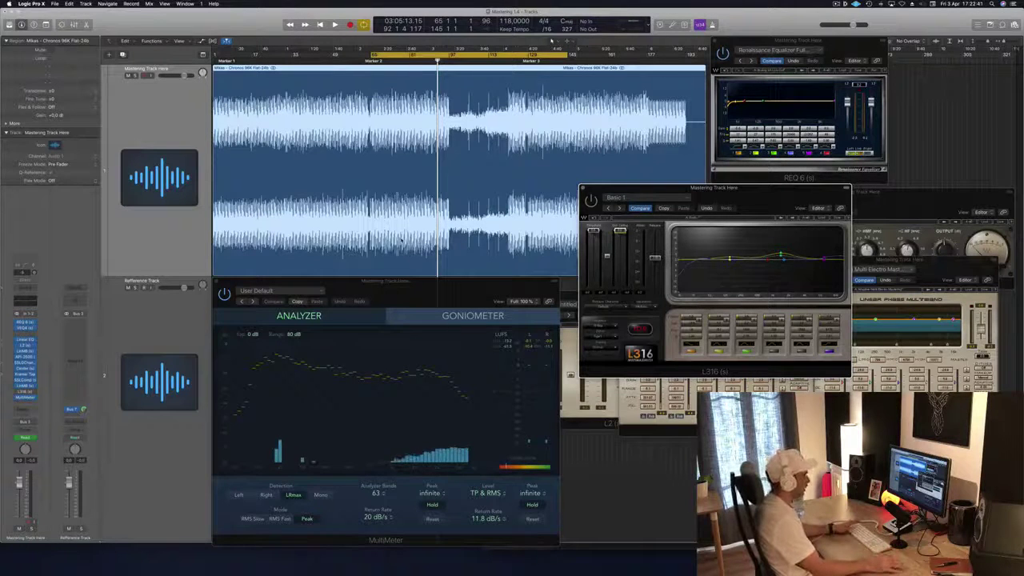
{"action": "key", "text": "space"}
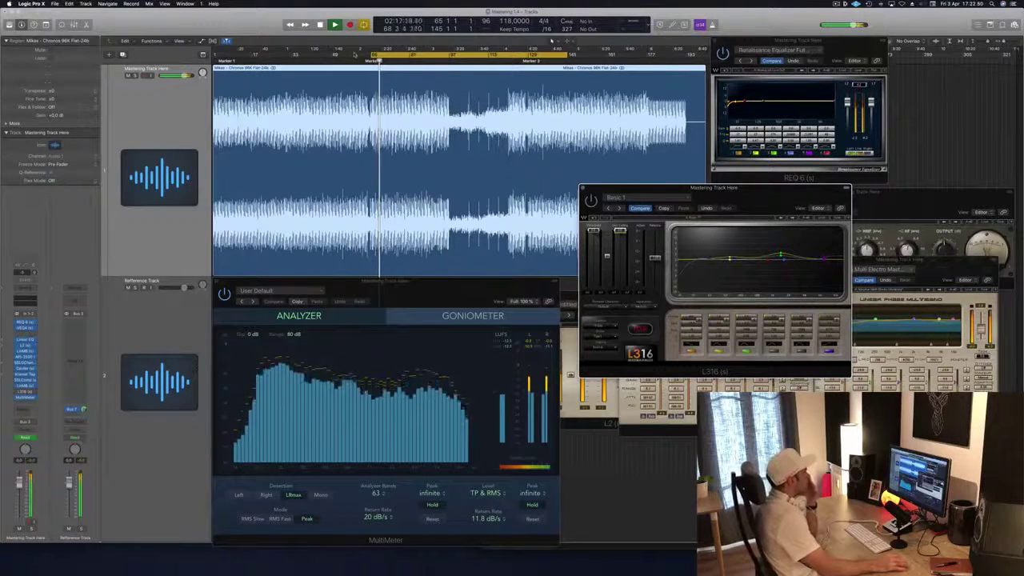
Stack the Multi Opto Mastering LinMB over the other LinMB, place L316 beside it, and extend the cycle end to bar 177.
{"action": "left_click_drag", "start_coordinate": [774, 188], "coordinate": [765, 284]}
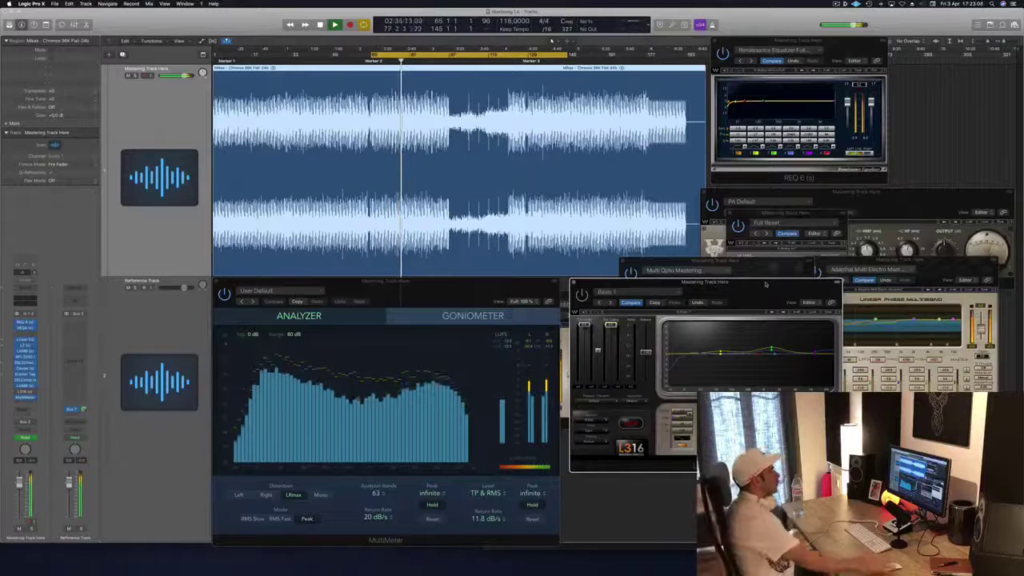
{"action": "left_click", "coordinate": [748, 273]}
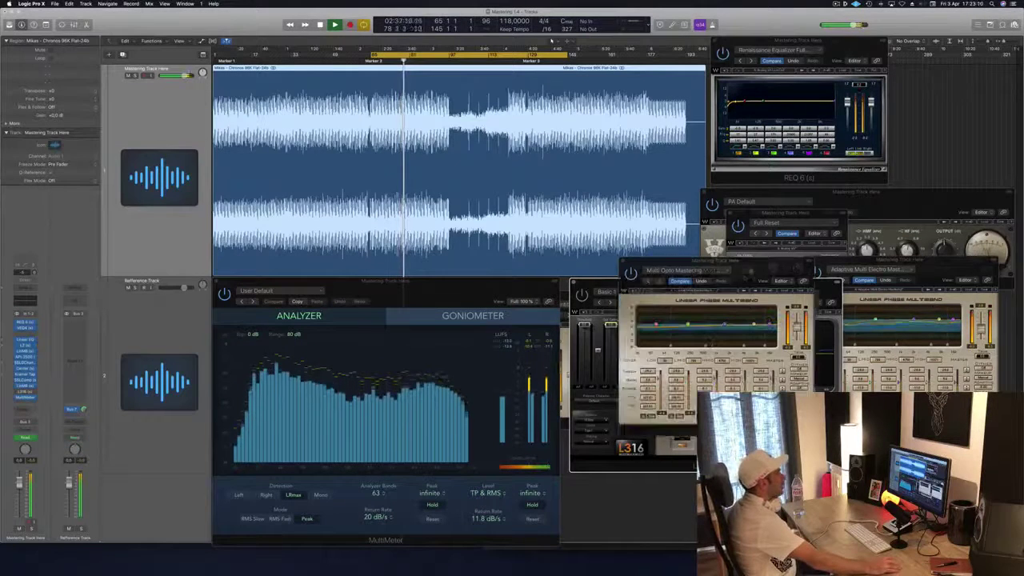
{"action": "left_click_drag", "start_coordinate": [752, 261], "coordinate": [716, 264]}
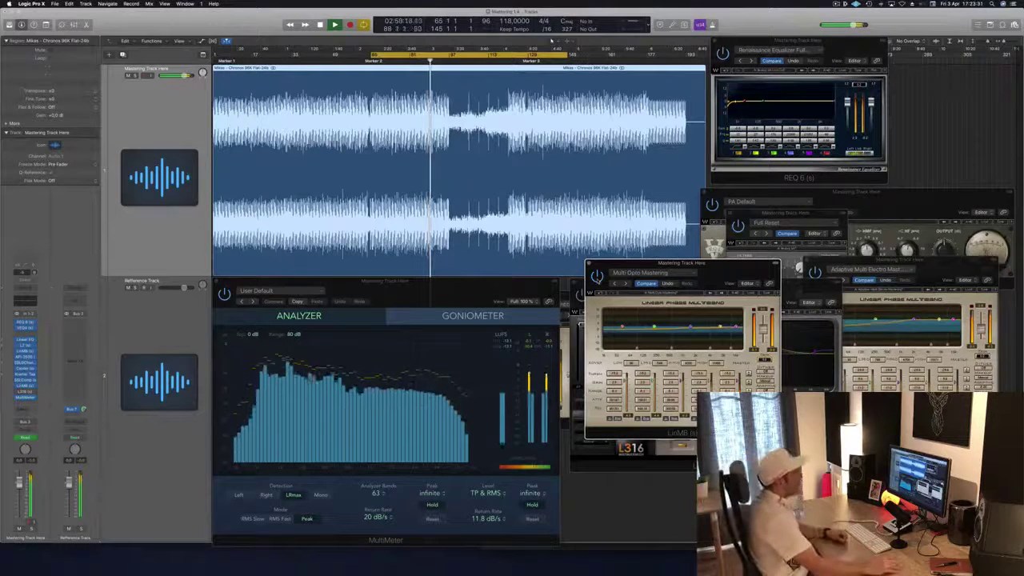
{"action": "left_click_drag", "start_coordinate": [745, 264], "coordinate": [889, 242]}
{"action": "left_click_drag", "start_coordinate": [692, 284], "coordinate": [596, 297]}
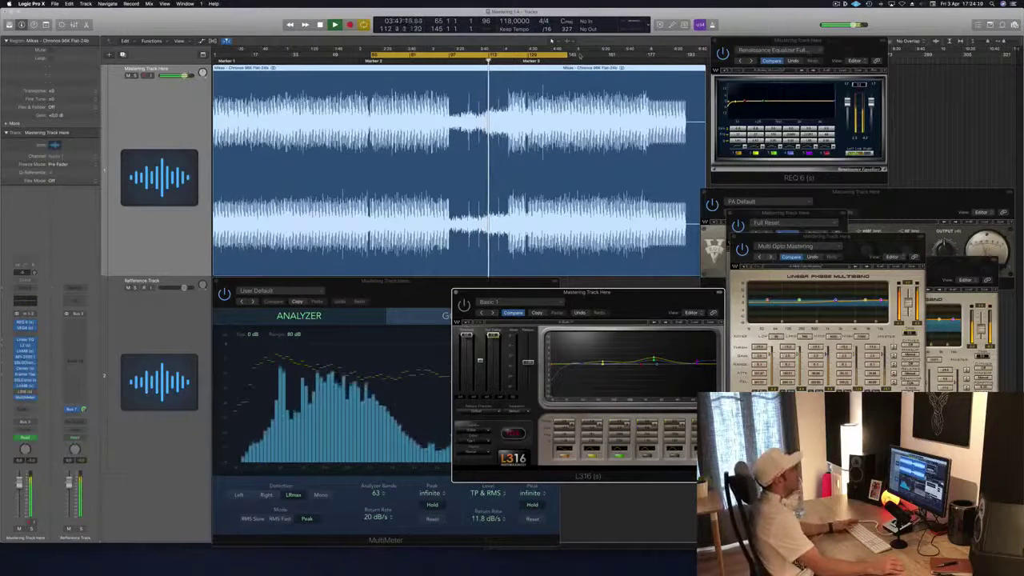
{"action": "left_click", "coordinate": [550, 40]}
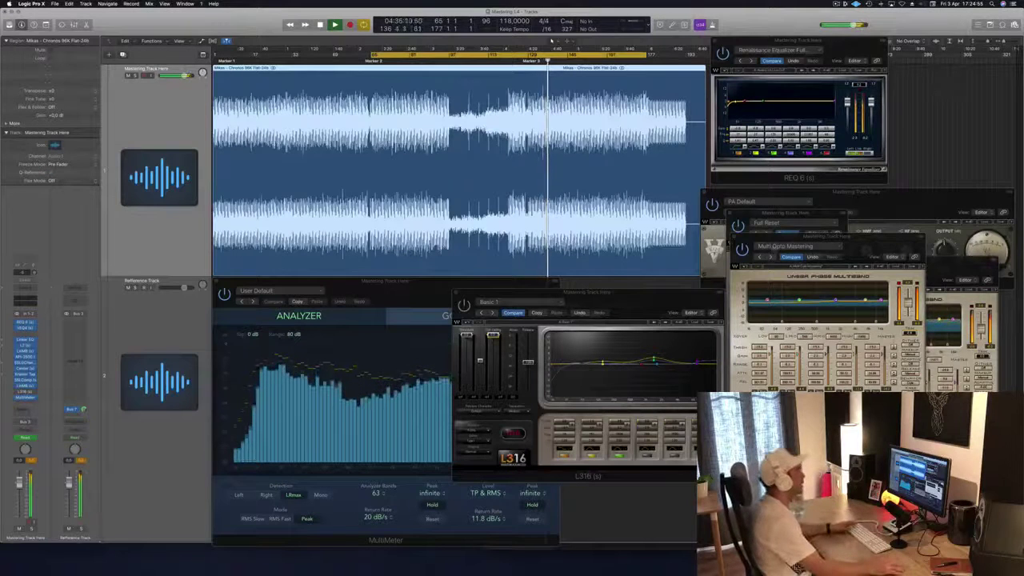
Move the L316 window clear of the MultiMeter, bring the meter into focus, and lower the L316 threshold during playback.
{"action": "left_click_drag", "start_coordinate": [589, 293], "coordinate": [599, 238]}
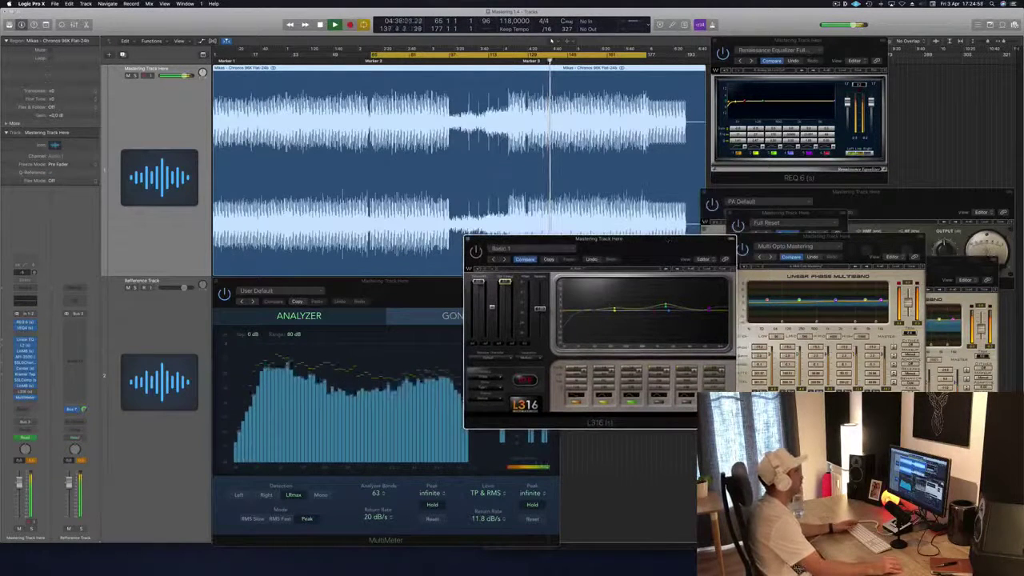
{"action": "left_click_drag", "start_coordinate": [608, 238], "coordinate": [750, 235]}
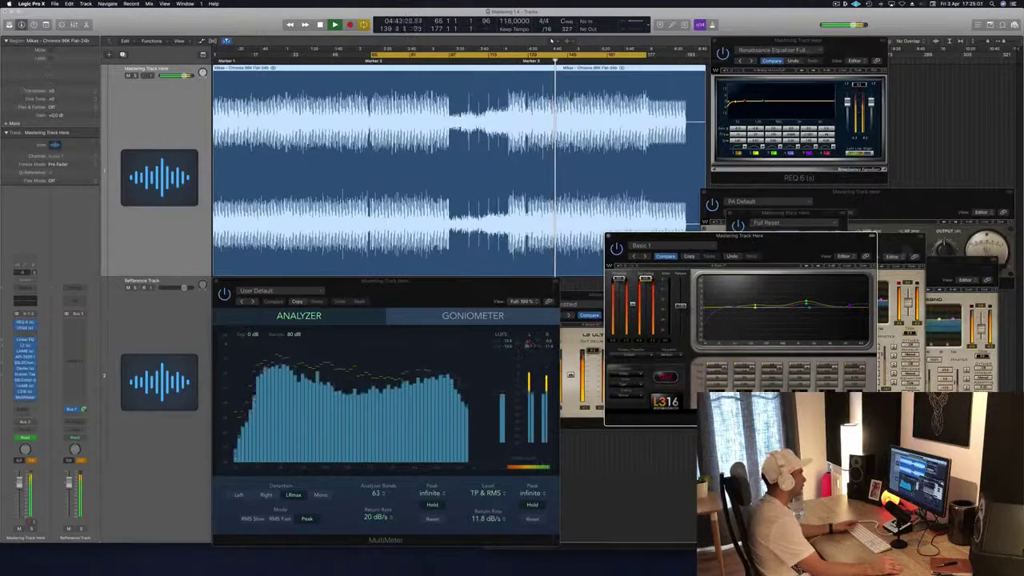
{"action": "left_click", "coordinate": [598, 262]}
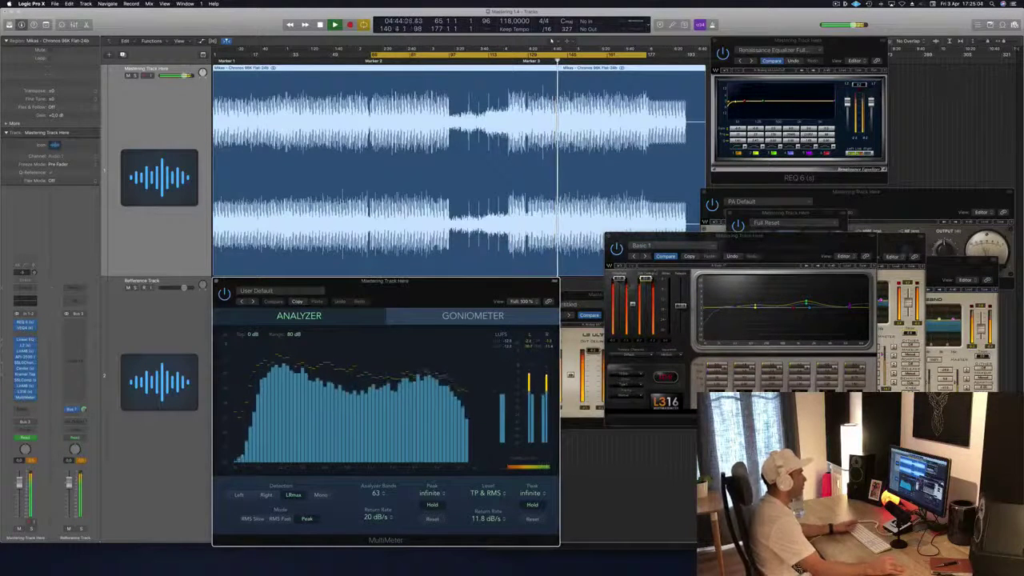
{"action": "left_click", "coordinate": [632, 304]}
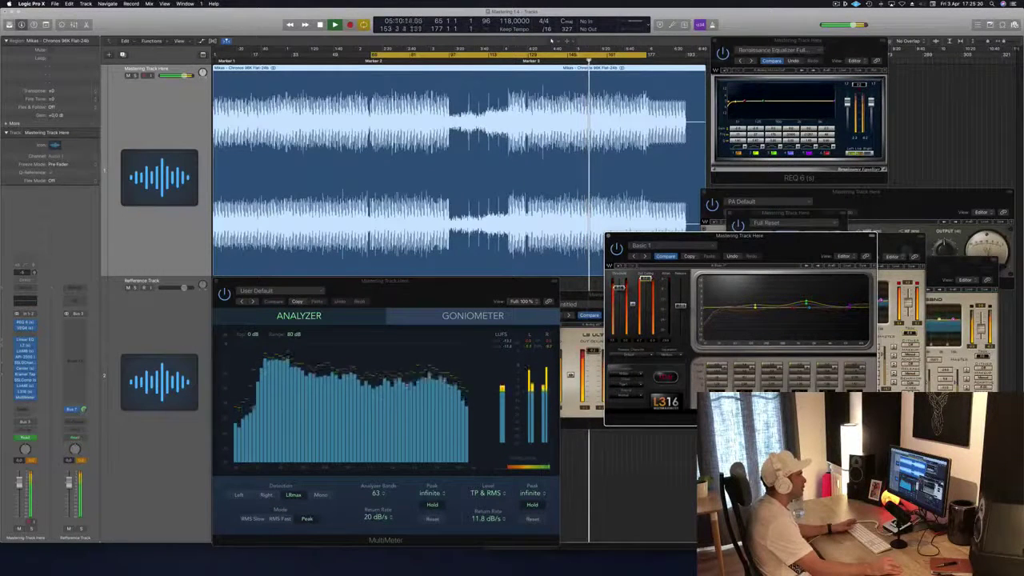
Reposition the Multi Opto Mastering LinMB and L316 windows below the VEQ4, with L316 overlapping the LinMB, while playback continues.
{"action": "left_click_drag", "start_coordinate": [763, 239], "coordinate": [759, 240]}
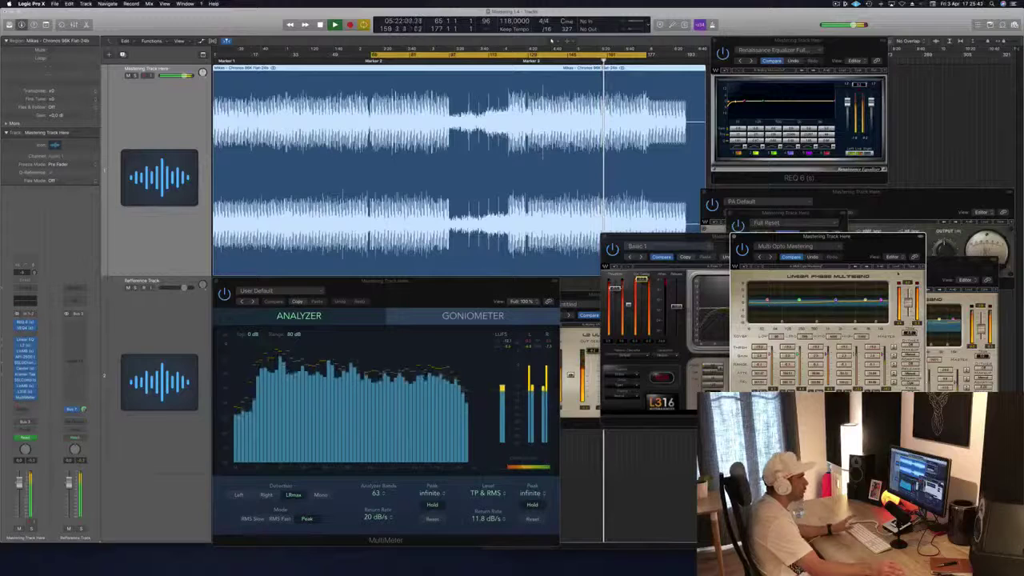
{"action": "left_click_drag", "start_coordinate": [871, 246], "coordinate": [957, 273]}
{"action": "left_click_drag", "start_coordinate": [781, 246], "coordinate": [803, 275]}
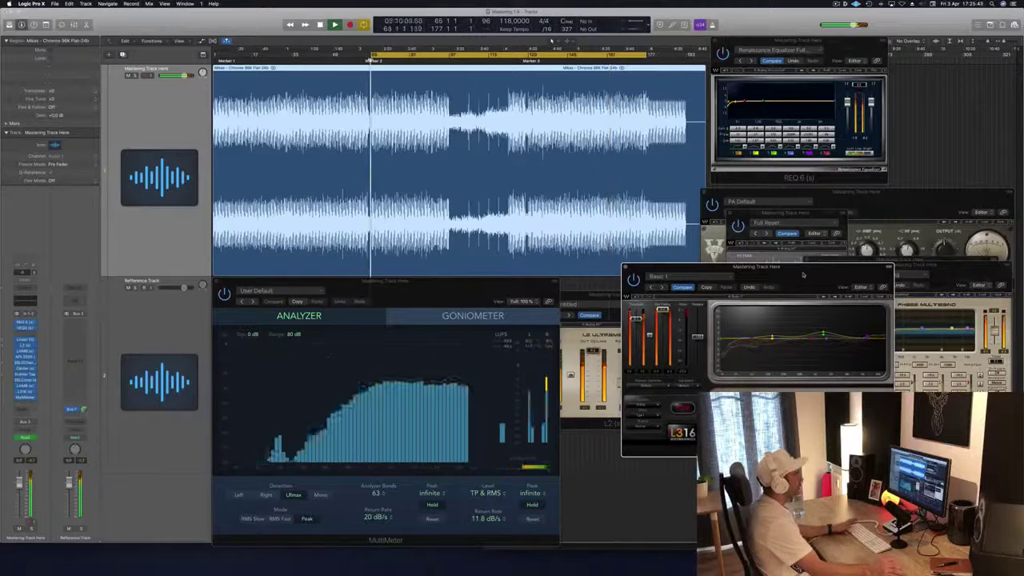
{"action": "left_click_drag", "start_coordinate": [803, 276], "coordinate": [756, 275]}
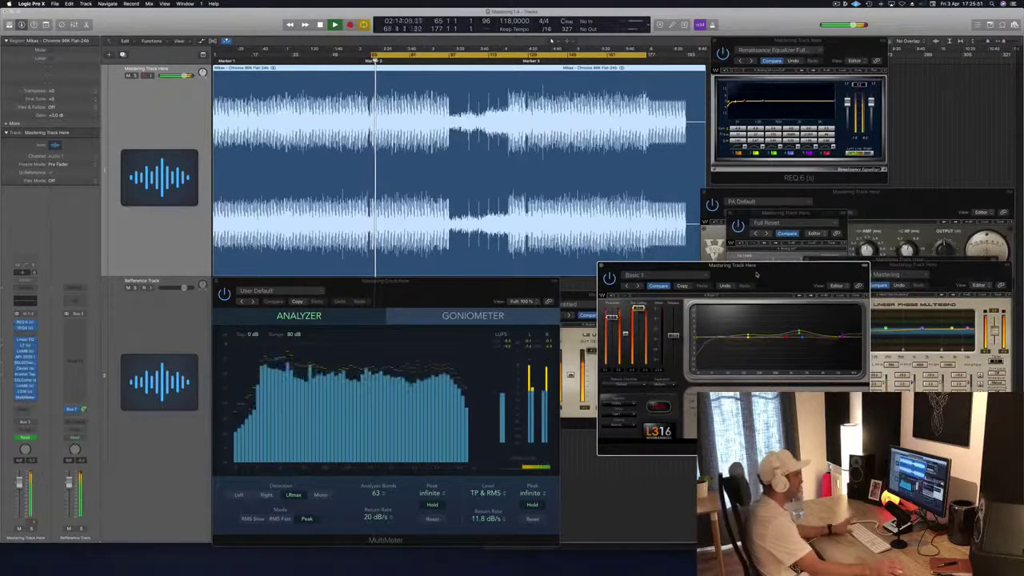
{"action": "left_click_drag", "start_coordinate": [757, 274], "coordinate": [810, 300]}
{"action": "left_click_drag", "start_coordinate": [808, 299], "coordinate": [804, 289]}
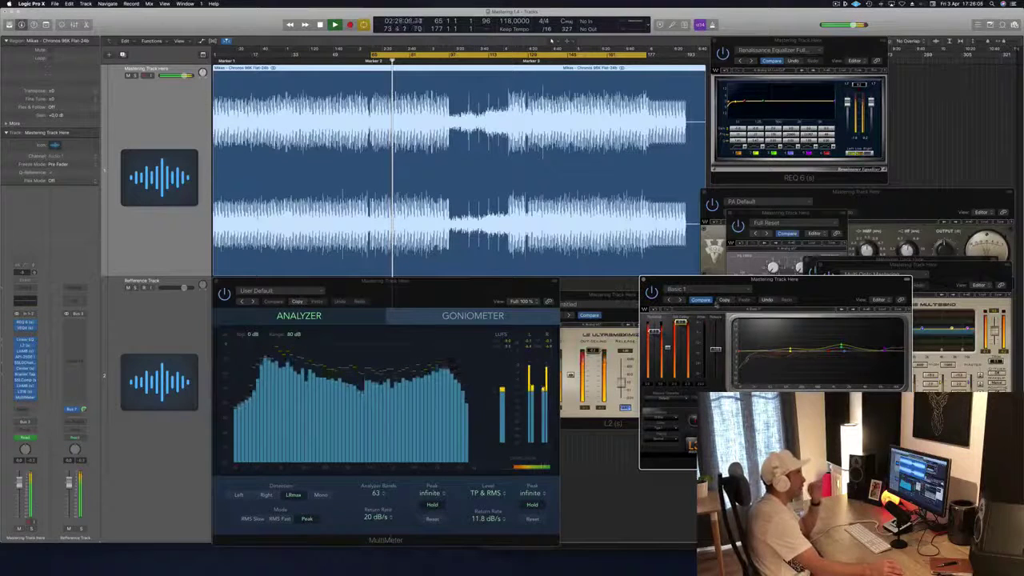
{"action": "left_click_drag", "start_coordinate": [797, 290], "coordinate": [791, 292]}
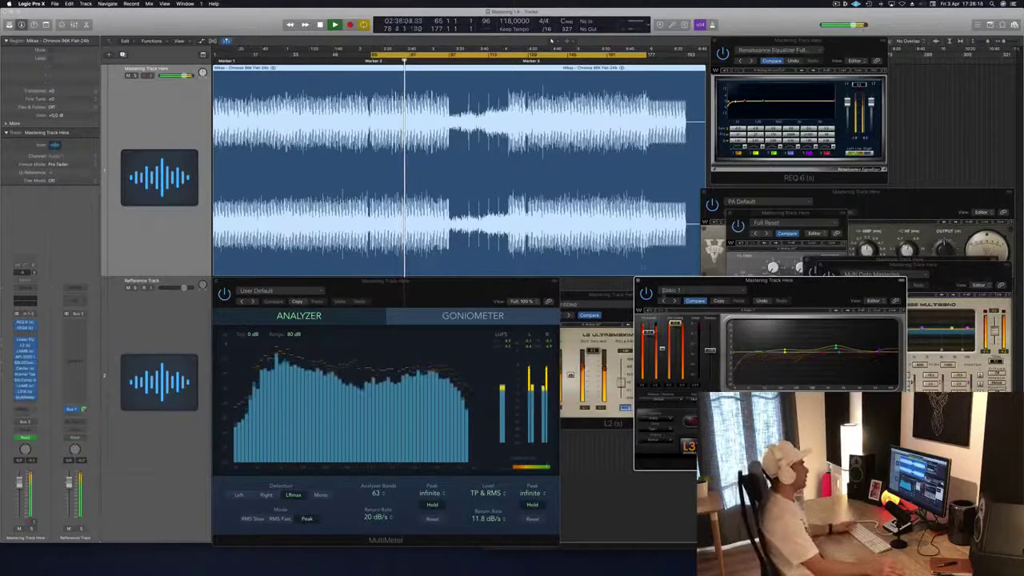
Move the MultiMeter over the plug-in windows and extend the cycle range to span bar 1 to bar 197.
{"action": "left_click_drag", "start_coordinate": [638, 282], "coordinate": [813, 278]}
{"action": "left_click_drag", "start_coordinate": [504, 286], "coordinate": [785, 263]}
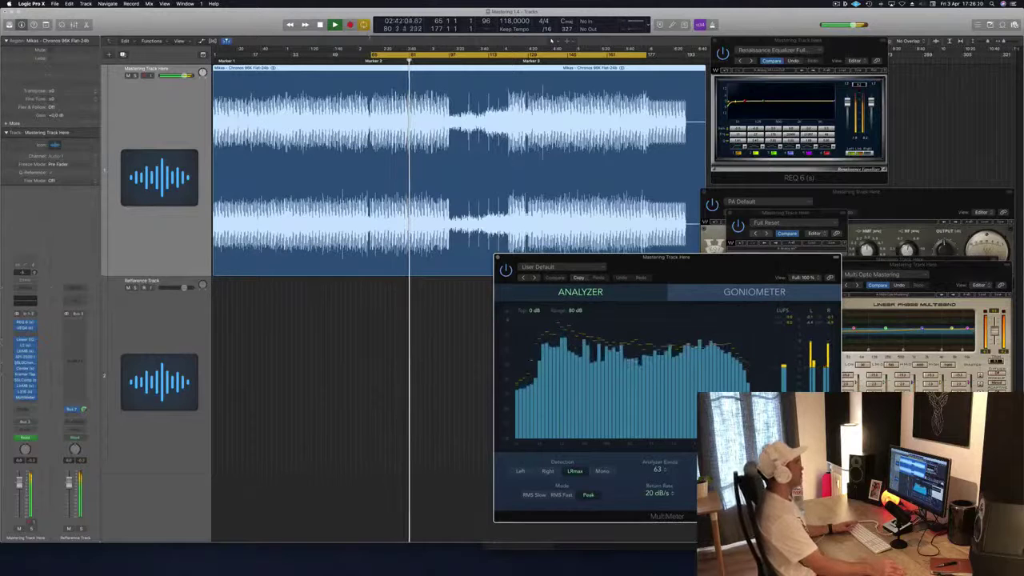
{"action": "left_click_drag", "start_coordinate": [652, 54], "coordinate": [214, 54]}
{"action": "left_click_drag", "start_coordinate": [652, 56], "coordinate": [698, 58]}
{"action": "left_click", "coordinate": [822, 40]}
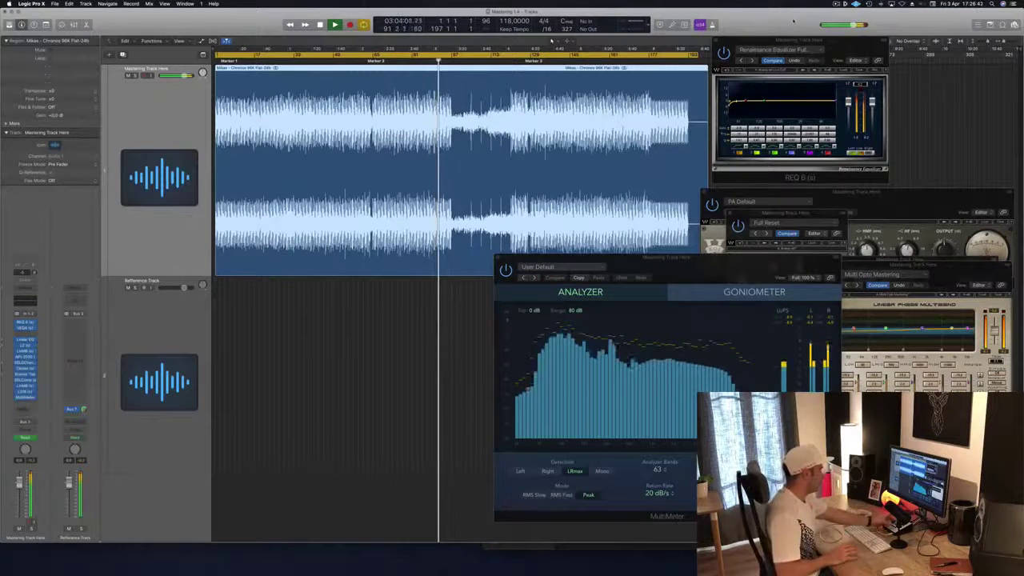
Stop playback, return the playhead to the project start, and play the full track.
{"action": "key", "text": "space"}
{"action": "key", "text": "Return"}
{"action": "key", "text": "space"}
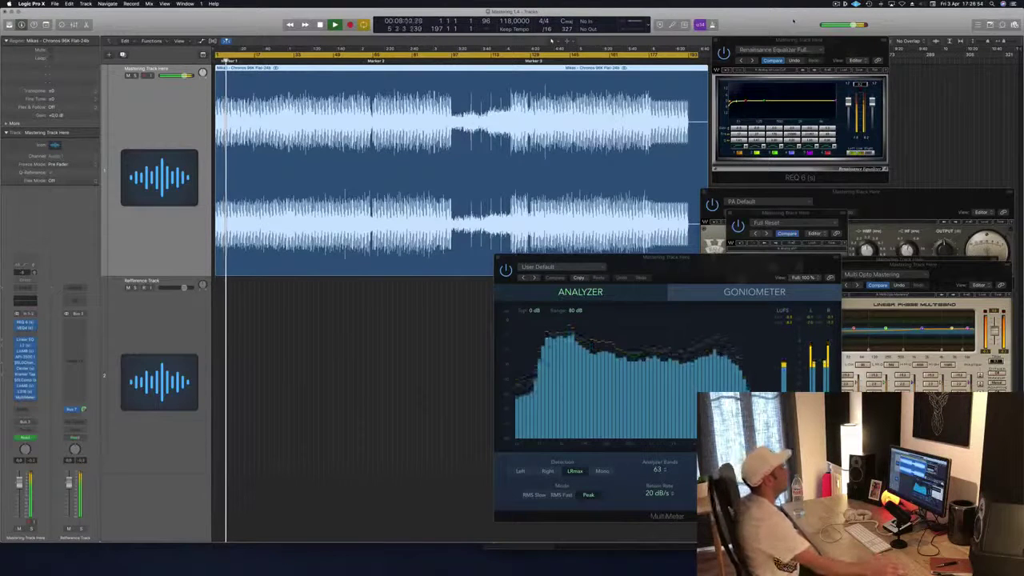
Set the MultiMeter beside the L2 window, then bring the LinMB and L316 windows forward from the mastering track's chain.
{"action": "left_click_drag", "start_coordinate": [710, 263], "coordinate": [379, 285]}
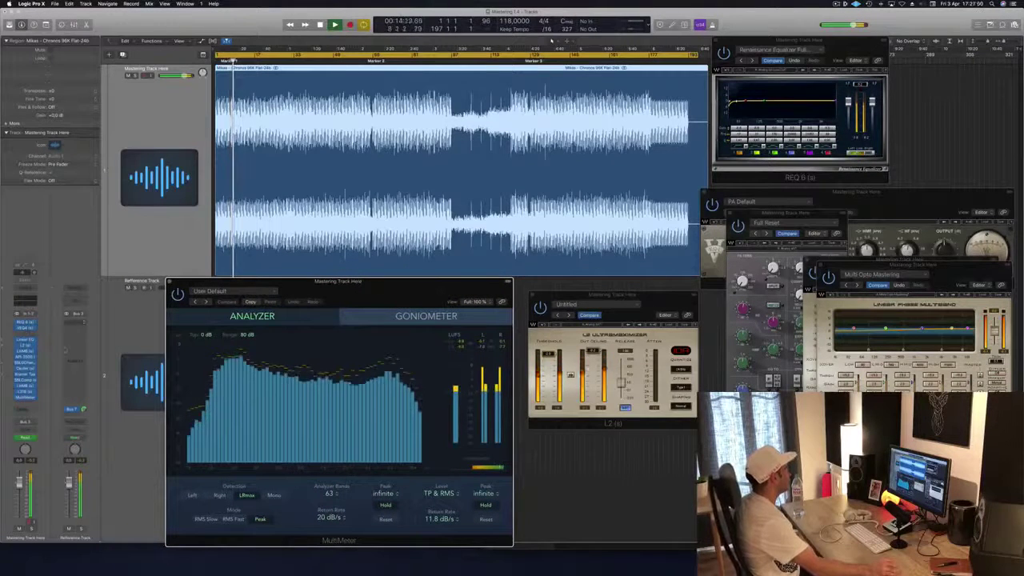
{"action": "left_click", "coordinate": [25, 388]}
{"action": "left_click", "coordinate": [24, 388]}
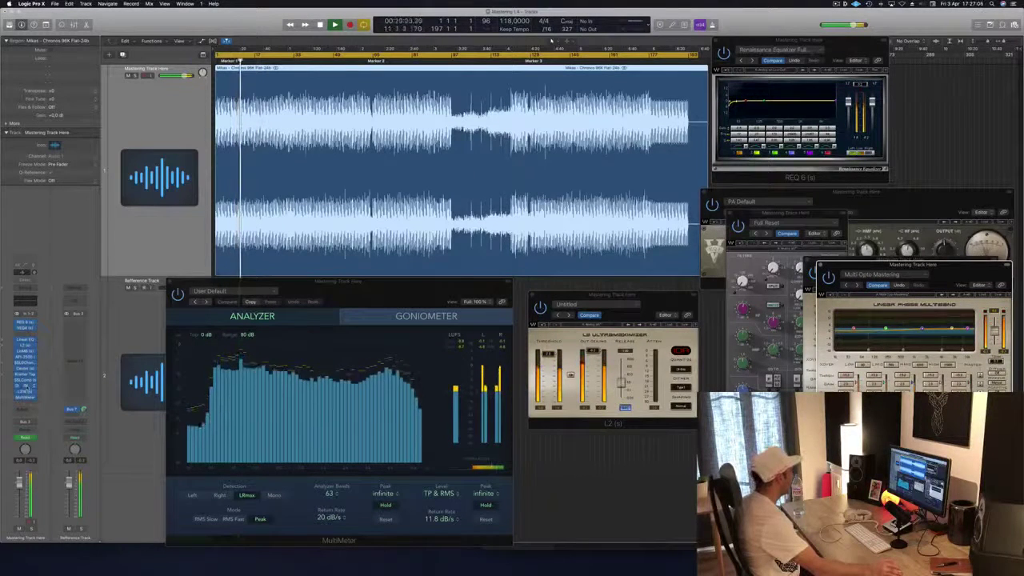
{"action": "left_click", "coordinate": [25, 392]}
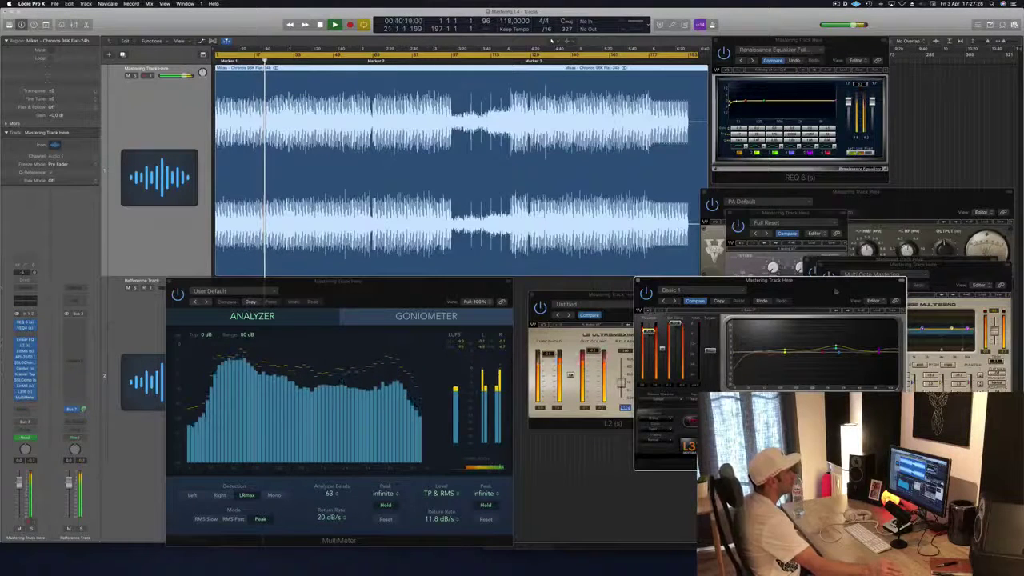
{"action": "left_click_drag", "start_coordinate": [835, 291], "coordinate": [822, 286]}
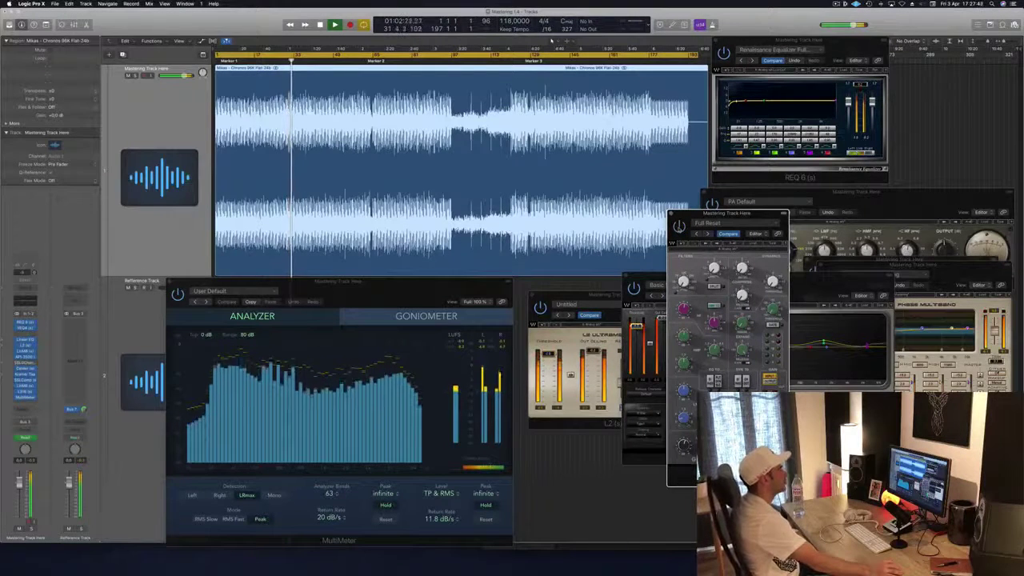
Place the SSLGChannel window beside the MultiMeter, lower the Multi Opto Mastering LinMB, and raise VEQ4 over the REQ 6.
{"action": "left_click_drag", "start_coordinate": [744, 213], "coordinate": [839, 204]}
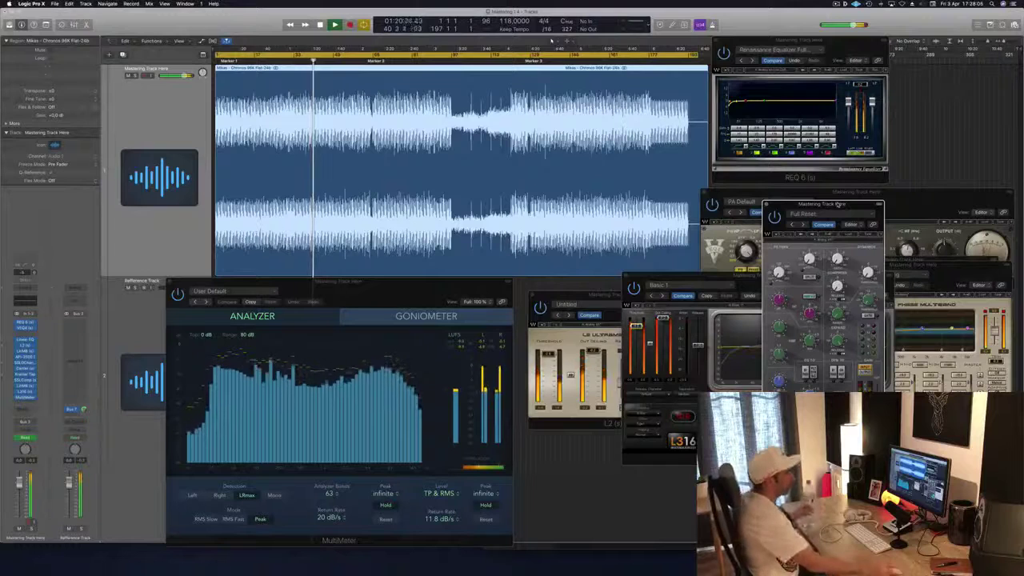
{"action": "left_click", "coordinate": [961, 276]}
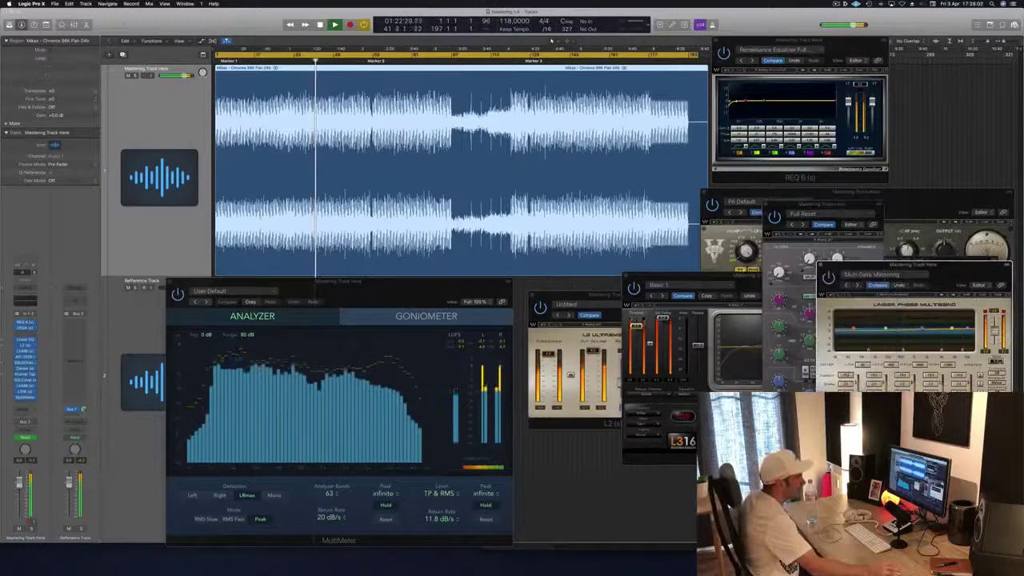
{"action": "left_click_drag", "start_coordinate": [986, 272], "coordinate": [971, 298]}
{"action": "left_click_drag", "start_coordinate": [846, 207], "coordinate": [657, 277]}
{"action": "left_click", "coordinate": [872, 195]}
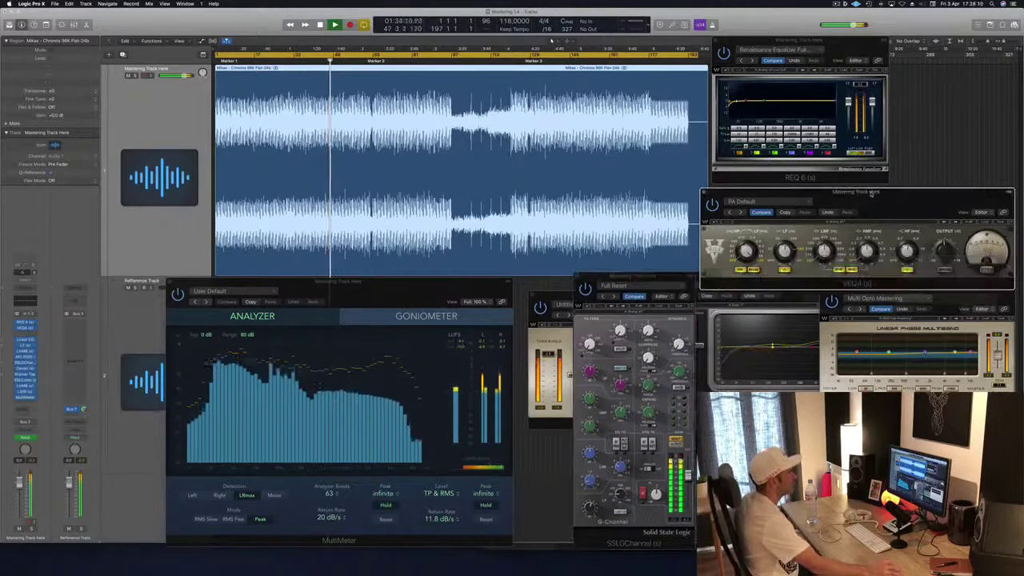
{"action": "left_click_drag", "start_coordinate": [873, 195], "coordinate": [880, 134]}
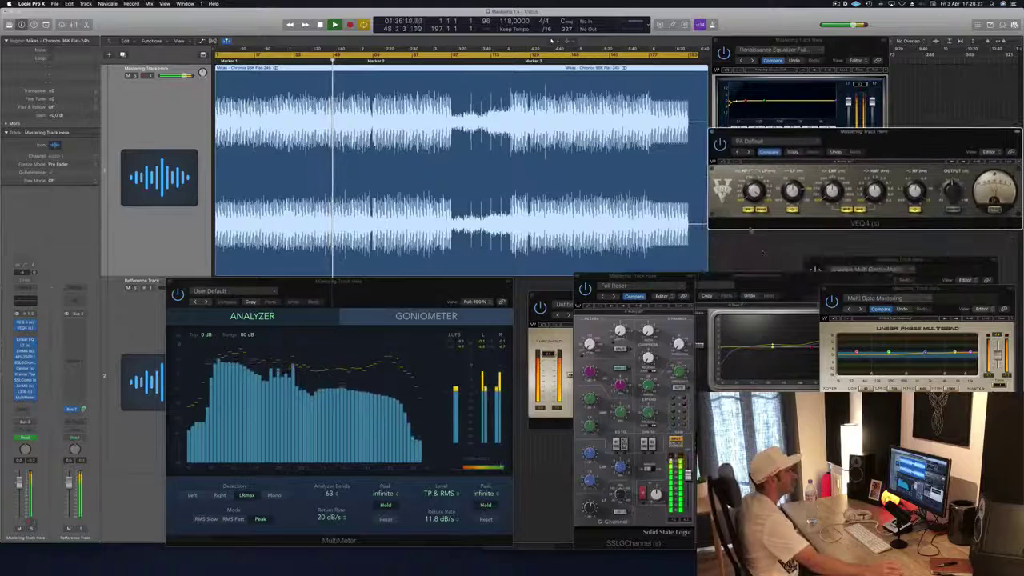
Move L316 over the SSLGChannel and raise the Adaptive Multi Electro LinMB over the VEQ4 window.
{"action": "left_click", "coordinate": [788, 250]}
{"action": "left_click_drag", "start_coordinate": [788, 249], "coordinate": [707, 288]}
{"action": "left_click_drag", "start_coordinate": [957, 295], "coordinate": [964, 130]}
{"action": "left_click", "coordinate": [1000, 388]}
{"action": "left_click_drag", "start_coordinate": [957, 293], "coordinate": [942, 330]}
{"action": "left_click", "coordinate": [806, 325]}
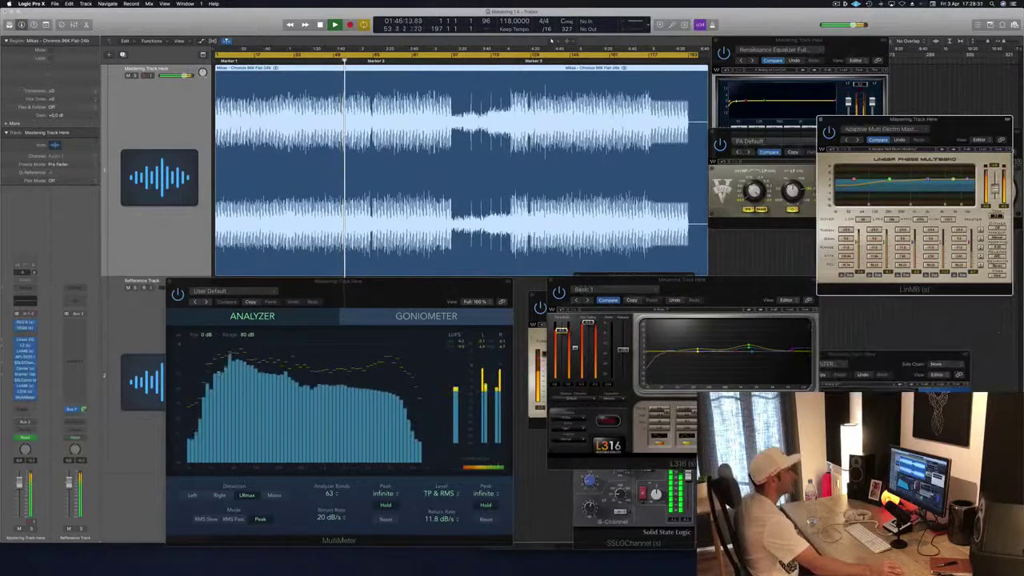
Bring the API 2500 compressor window forward and place it between the SSLGChannel and L316 windows.
{"action": "key", "text": "v"}
{"action": "left_click_drag", "start_coordinate": [789, 358], "coordinate": [772, 244]}
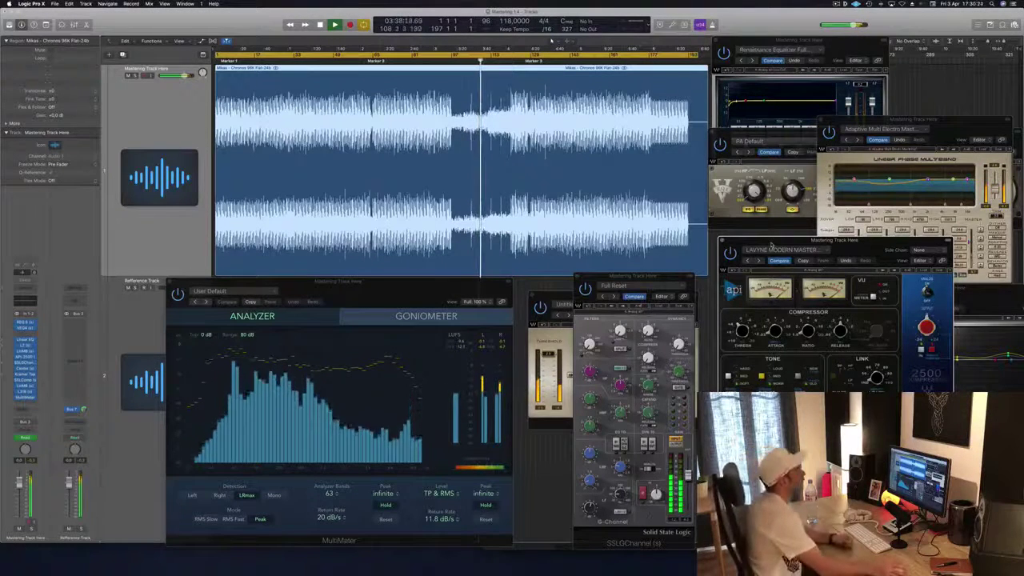
{"action": "left_click_drag", "start_coordinate": [868, 242], "coordinate": [876, 235]}
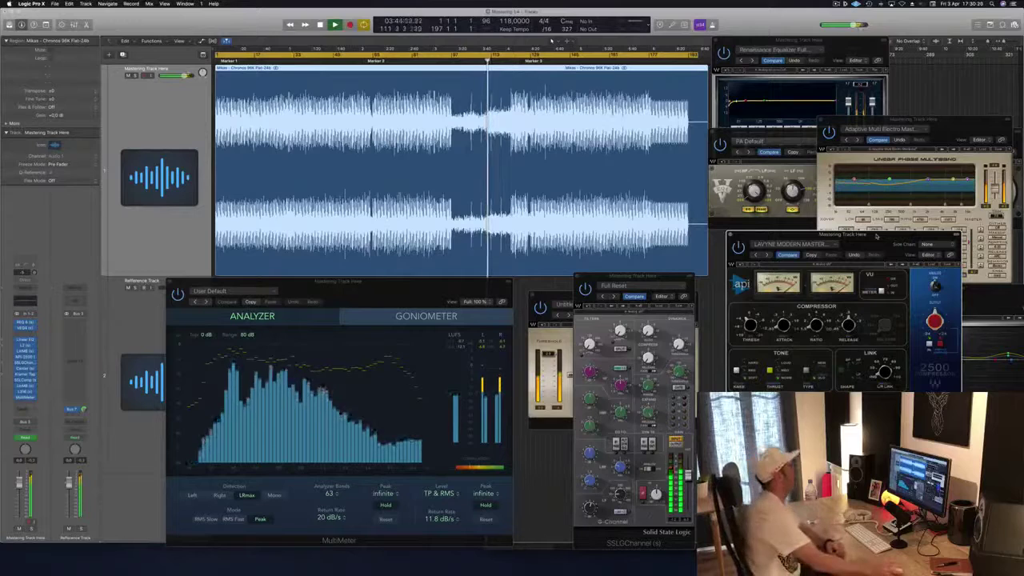
{"action": "left_click_drag", "start_coordinate": [875, 240], "coordinate": [818, 312]}
Bring the L2 Ultramaximizer over the SSLGChannel next to the MultiMeter, and move the REQ 6 window over the VEQ4.
{"action": "left_click_drag", "start_coordinate": [560, 297], "coordinate": [558, 292]}
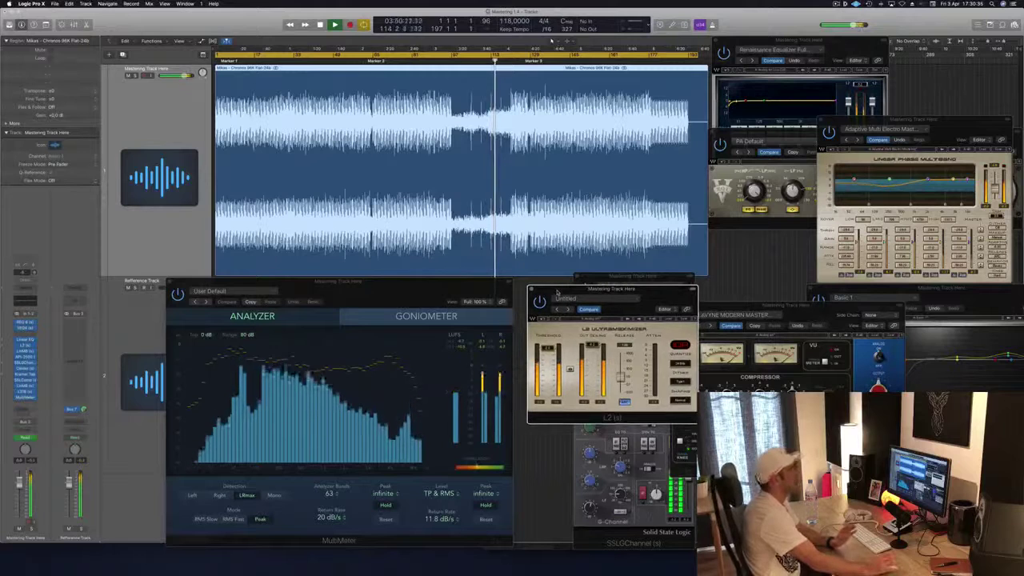
{"action": "left_click_drag", "start_coordinate": [557, 293], "coordinate": [547, 290]}
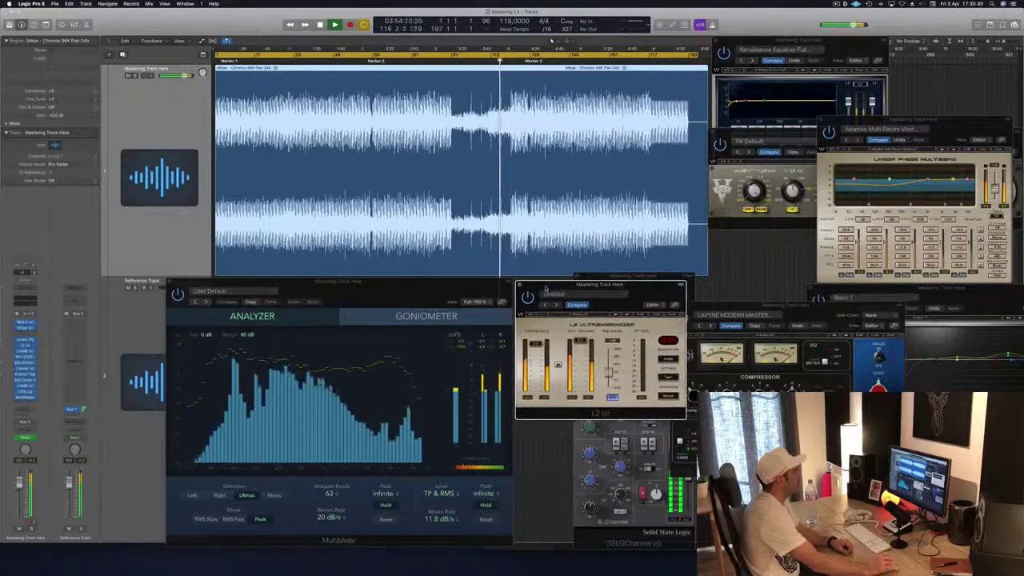
{"action": "left_click_drag", "start_coordinate": [546, 289], "coordinate": [548, 286]}
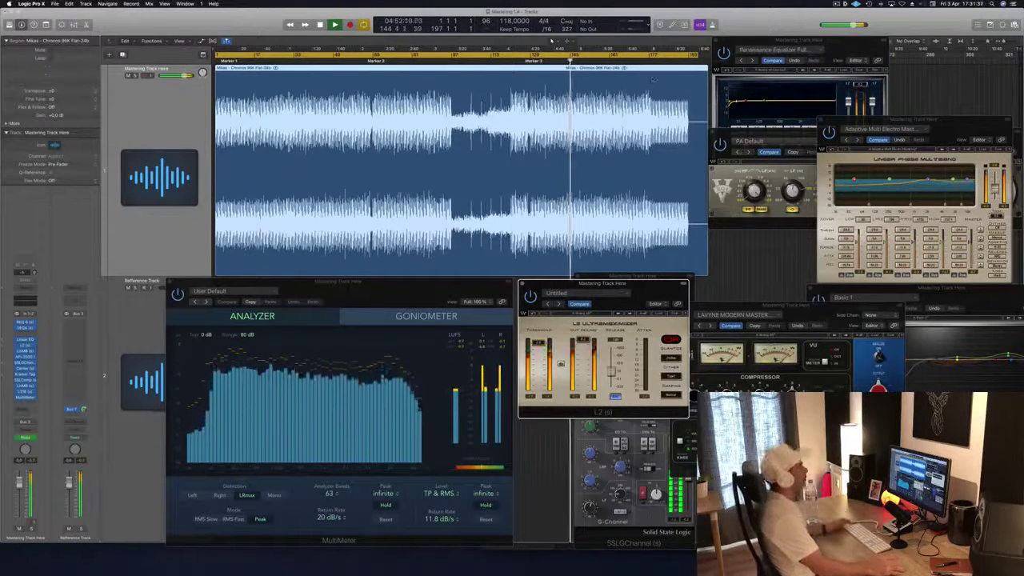
{"action": "mouse_move", "coordinate": [839, 46]}
{"action": "left_mouse_down"}
{"action": "mouse_move", "coordinate": [892, 41]}
{"action": "mouse_move", "coordinate": [840, 88]}
{"action": "mouse_move", "coordinate": [845, 64]}
{"action": "left_mouse_up"}
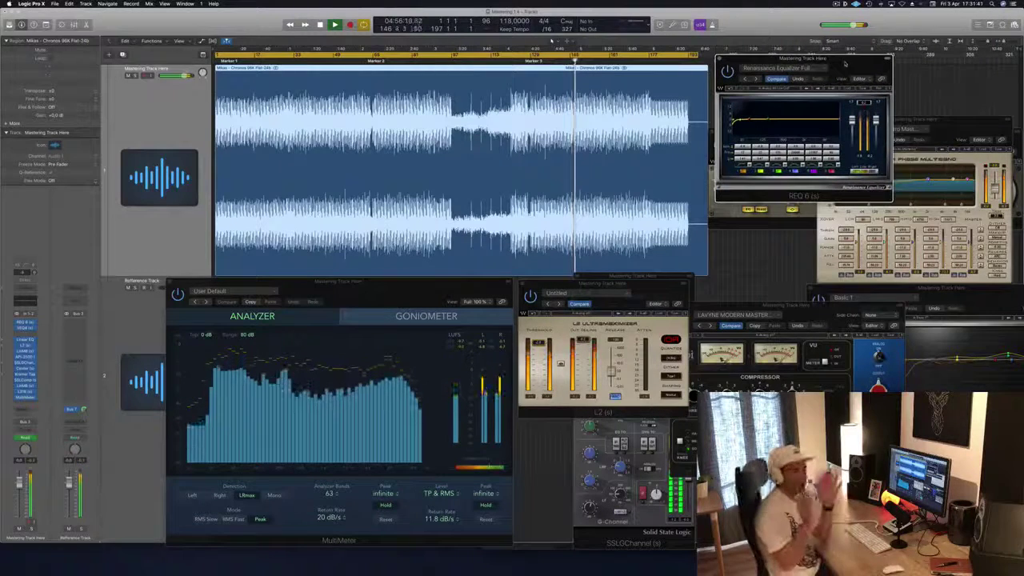